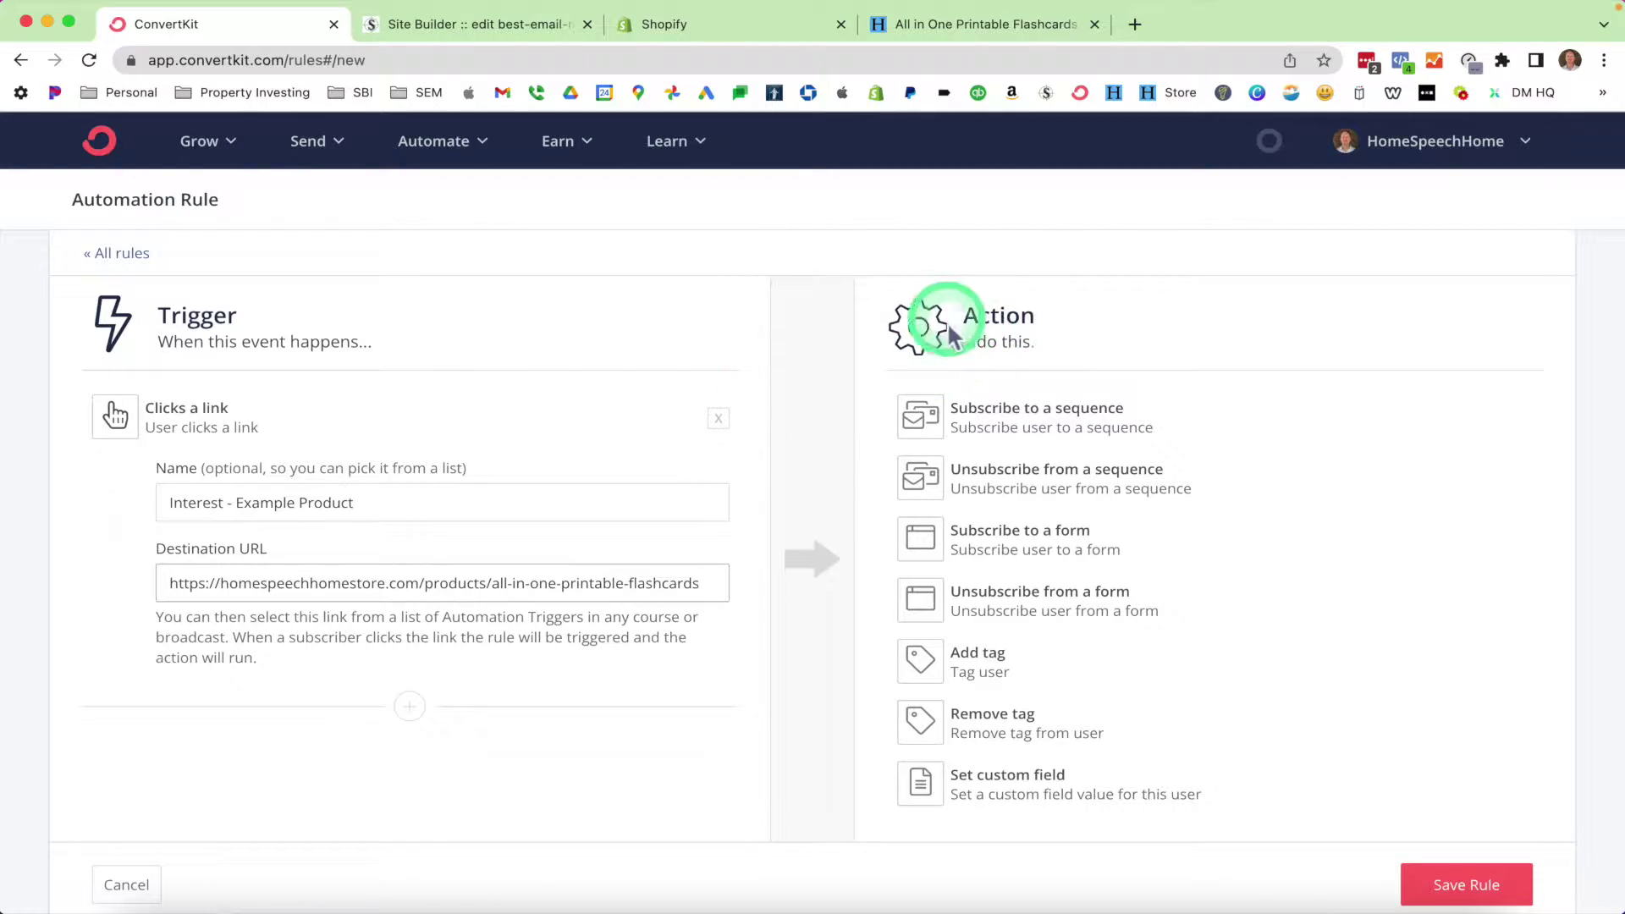
Set the example link-click rule's action to Add tag
{"action": "left_click", "coordinate": [964, 662]}
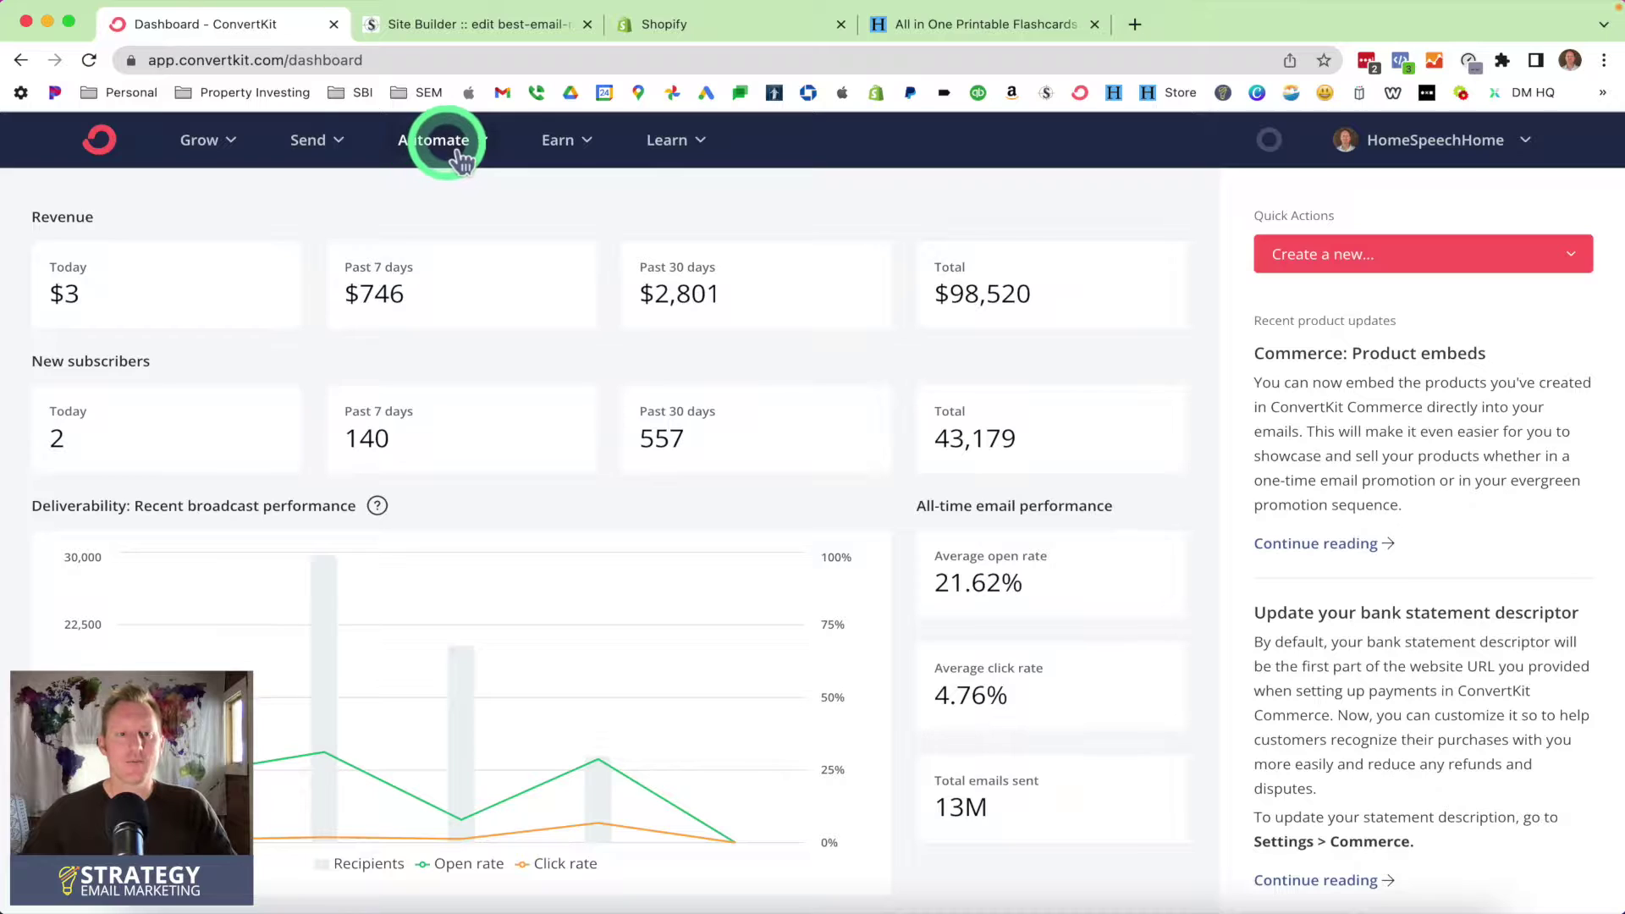
Start a new rule triggered by clicking a link named 'Interest - Example Product'
{"action": "left_click", "coordinate": [457, 162]}
{"action": "left_click", "coordinate": [488, 325]}
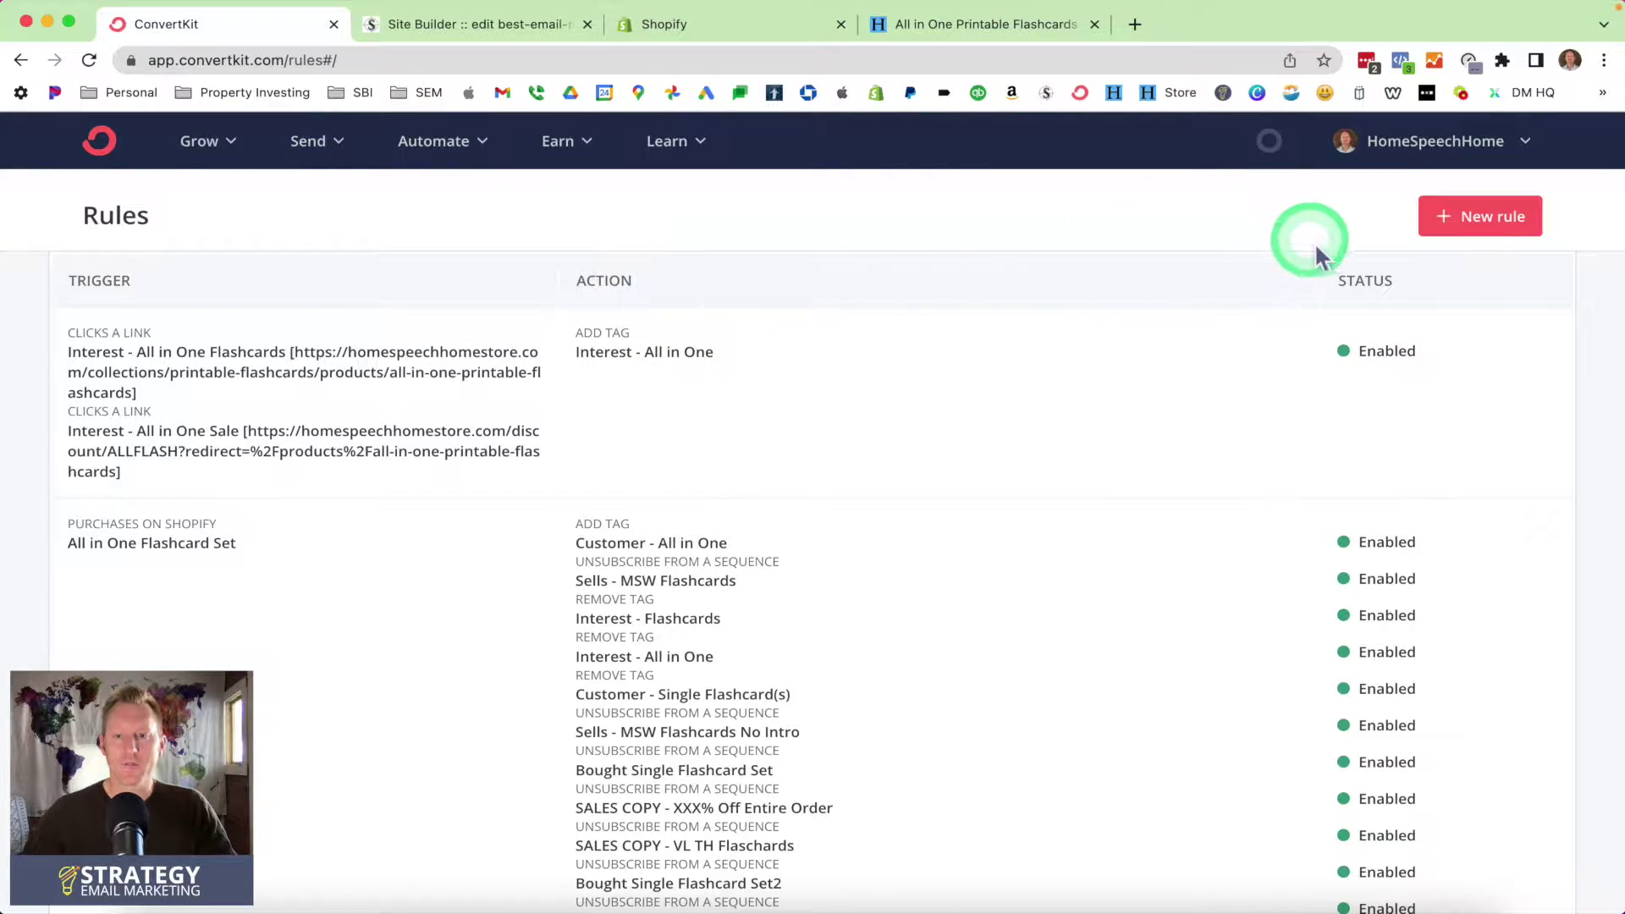
{"action": "left_click", "coordinate": [1477, 227]}
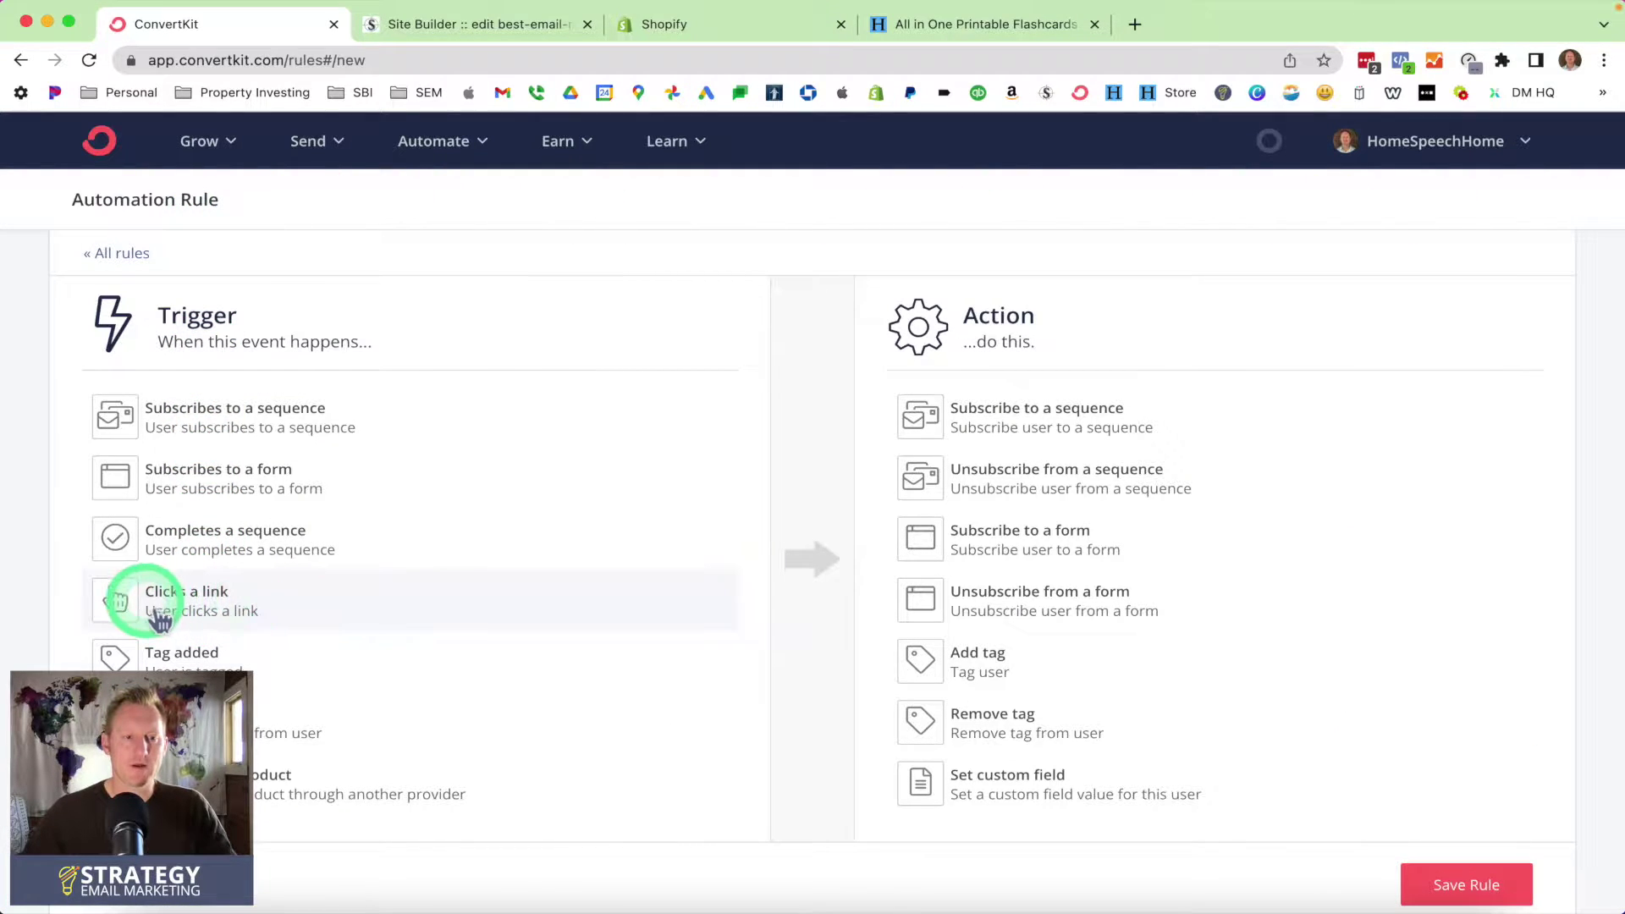
{"action": "left_click", "coordinate": [200, 618]}
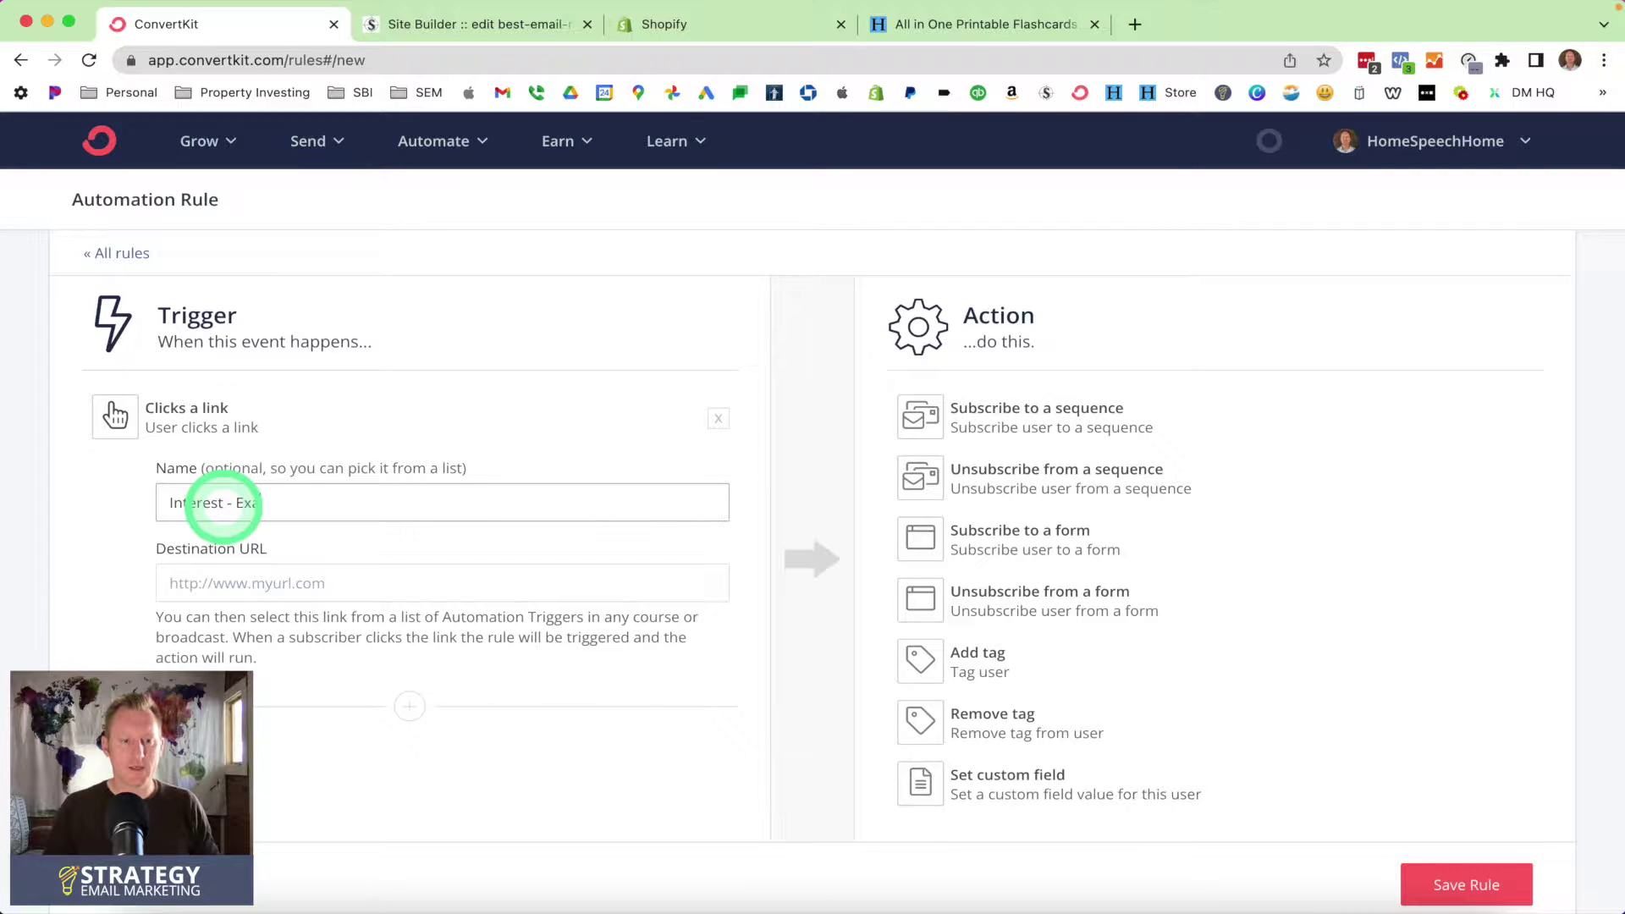
{"action": "type", "text": "oduct"}
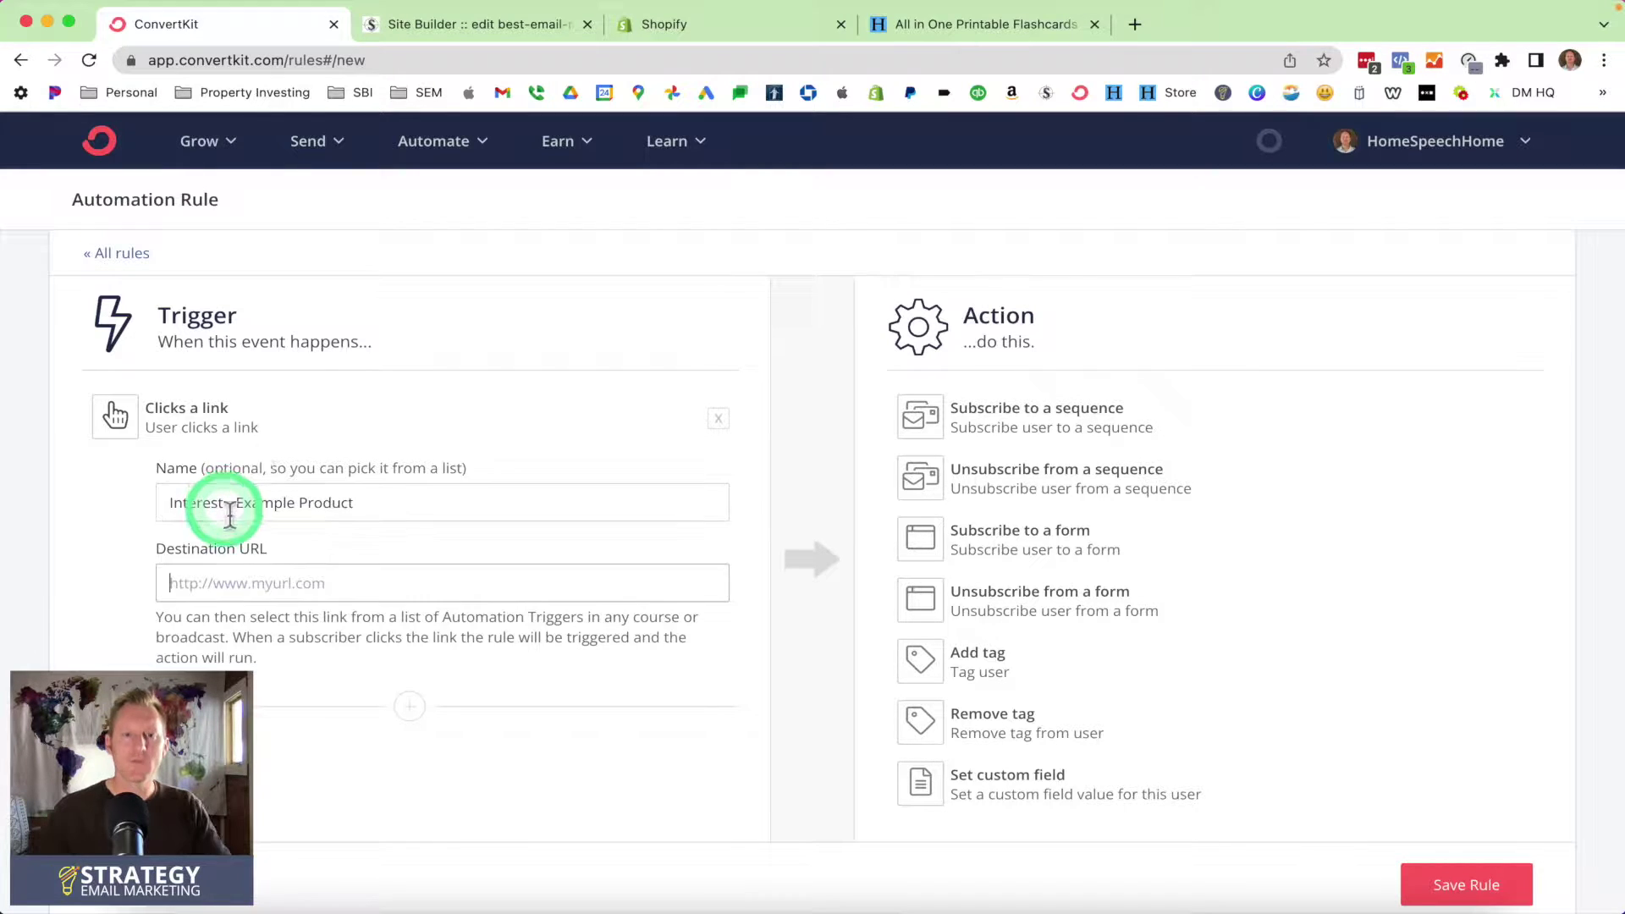
Copy the flashcards product page URL from the store tab
{"action": "left_click", "coordinate": [913, 34]}
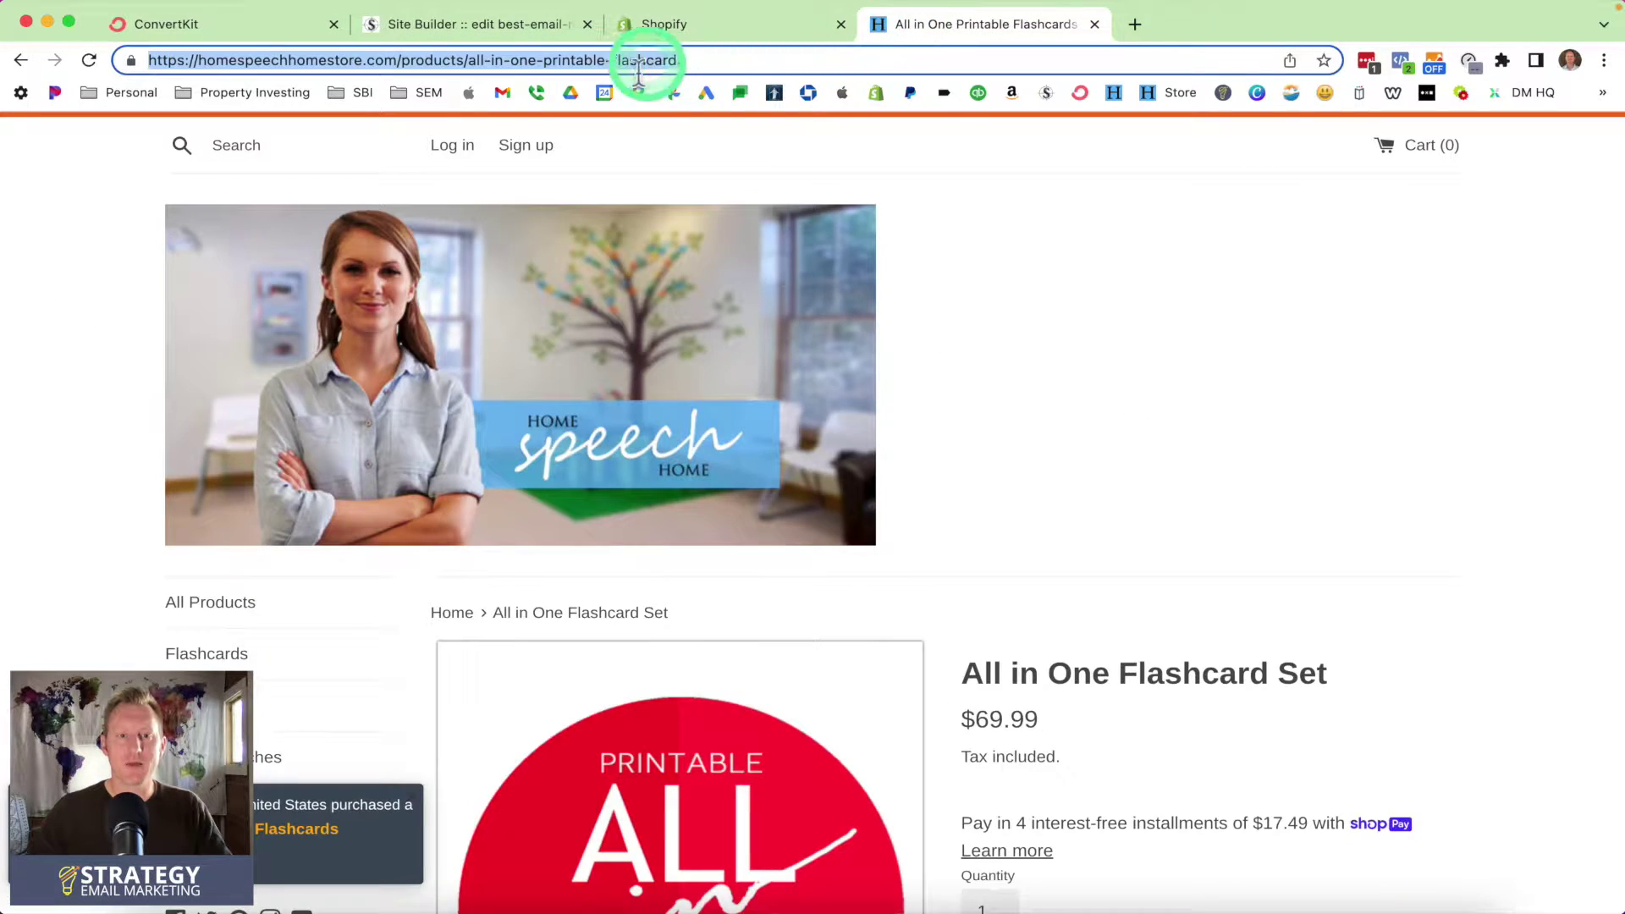
{"action": "left_click", "coordinate": [171, 63]}
{"action": "left_click_drag", "start_coordinate": [172, 63], "coordinate": [692, 61]}
{"action": "key", "text": "super+c"}
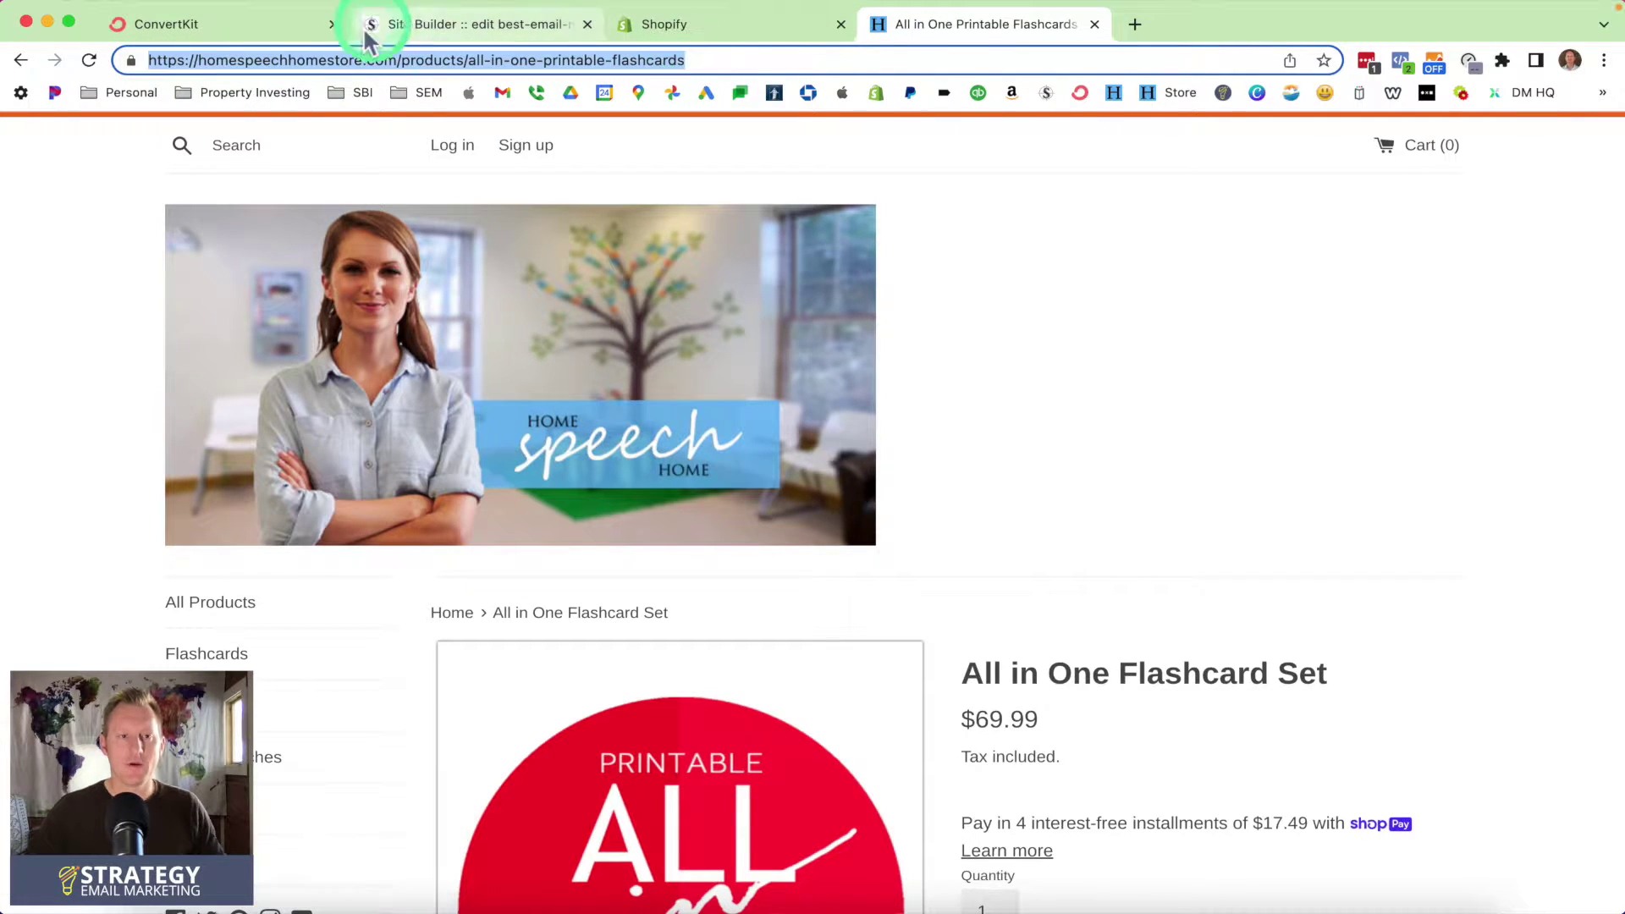
{"action": "left_click", "coordinate": [228, 24]}
{"action": "left_click", "coordinate": [179, 592]}
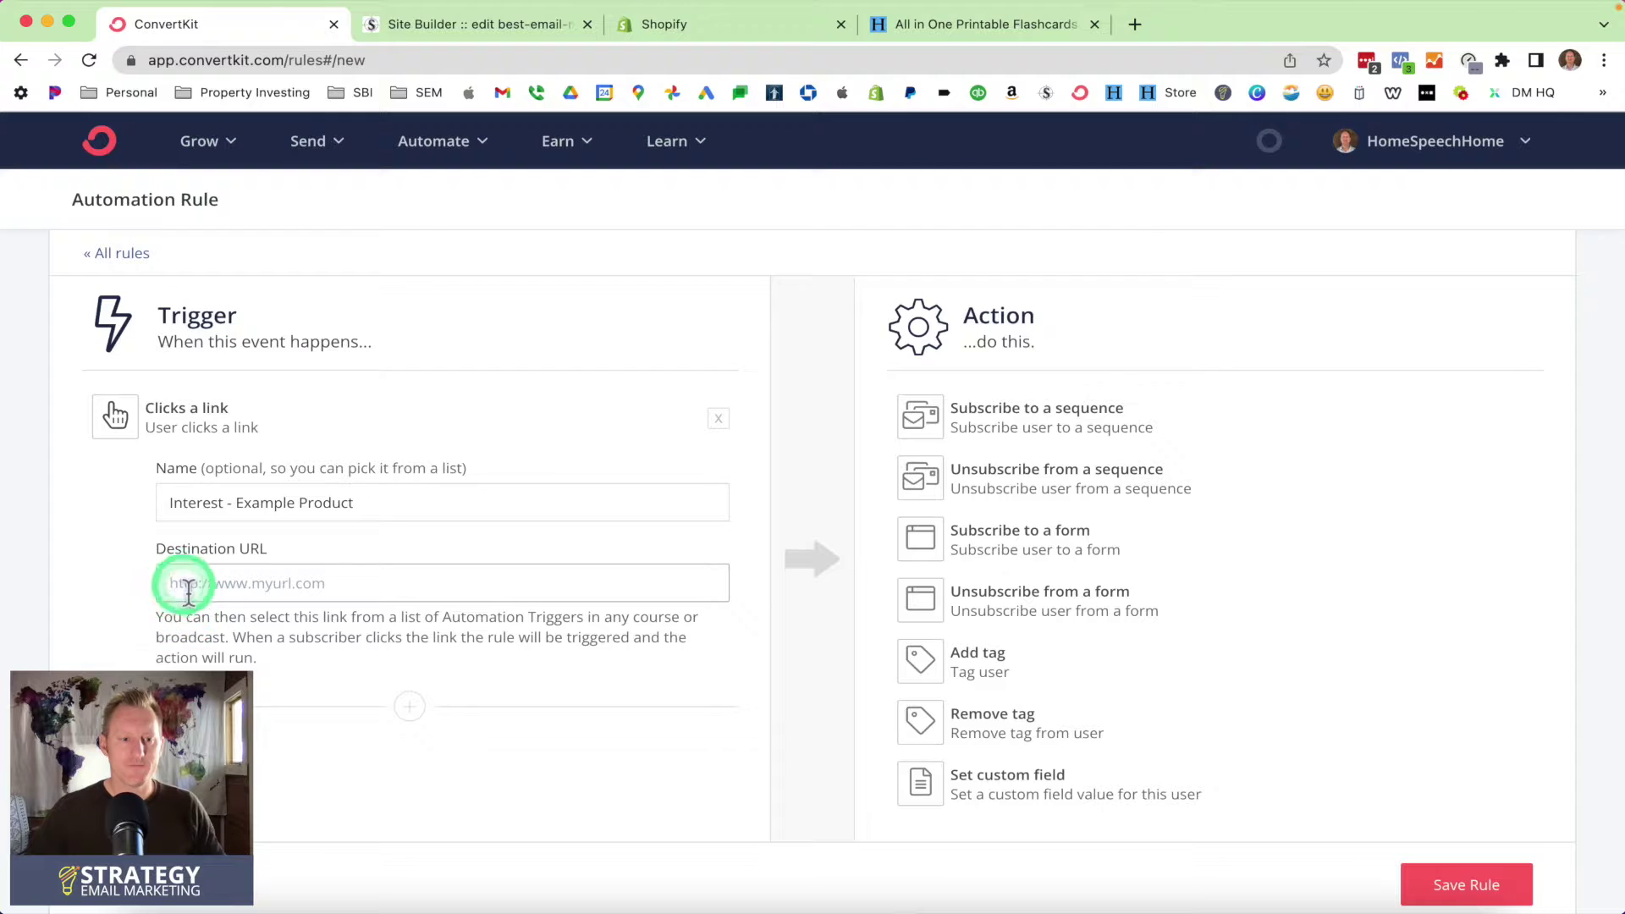
Point the rule at the flashcards product page, add a new 'Interest - Example Product' tag, and save
{"action": "key", "text": "super+v"}
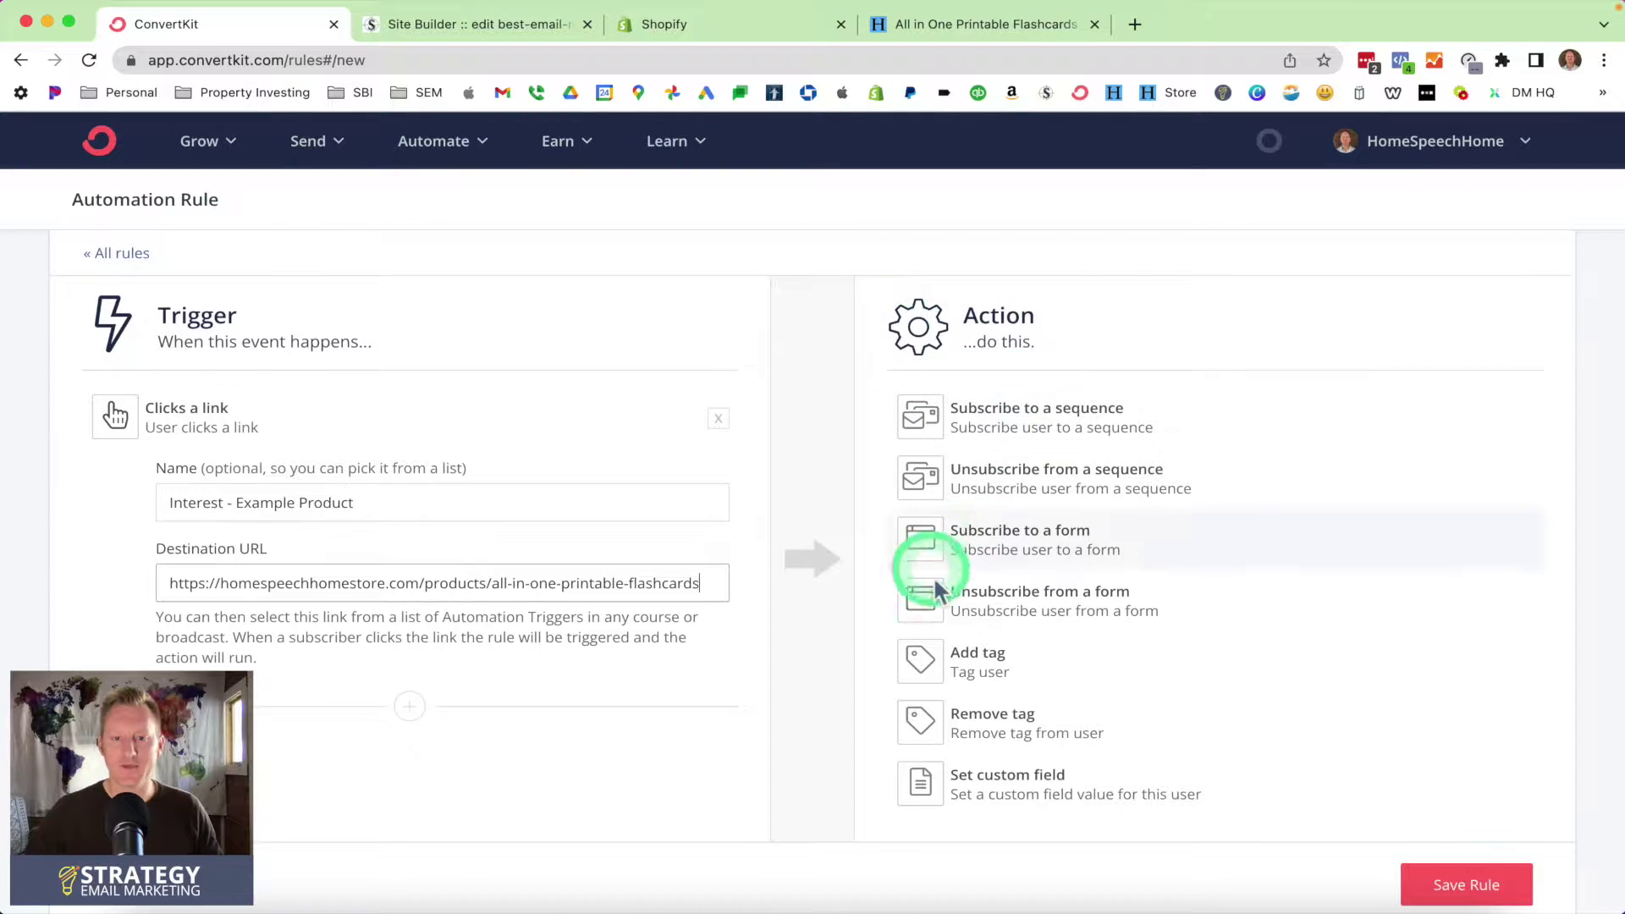
{"action": "left_click", "coordinate": [961, 664]}
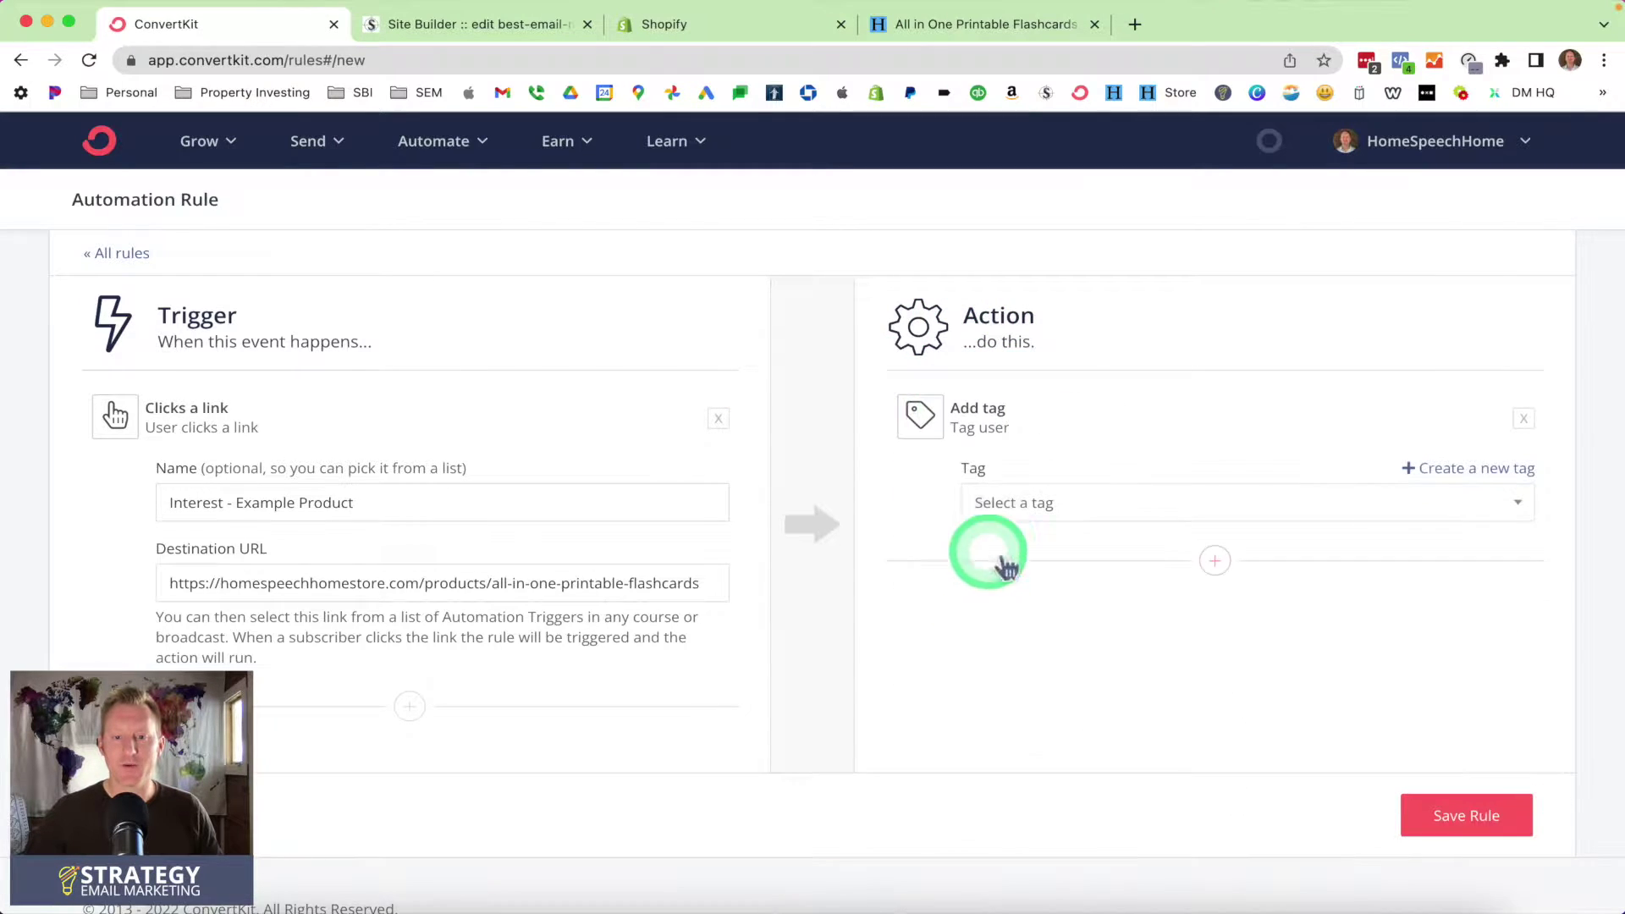
{"action": "left_click", "coordinate": [1466, 473]}
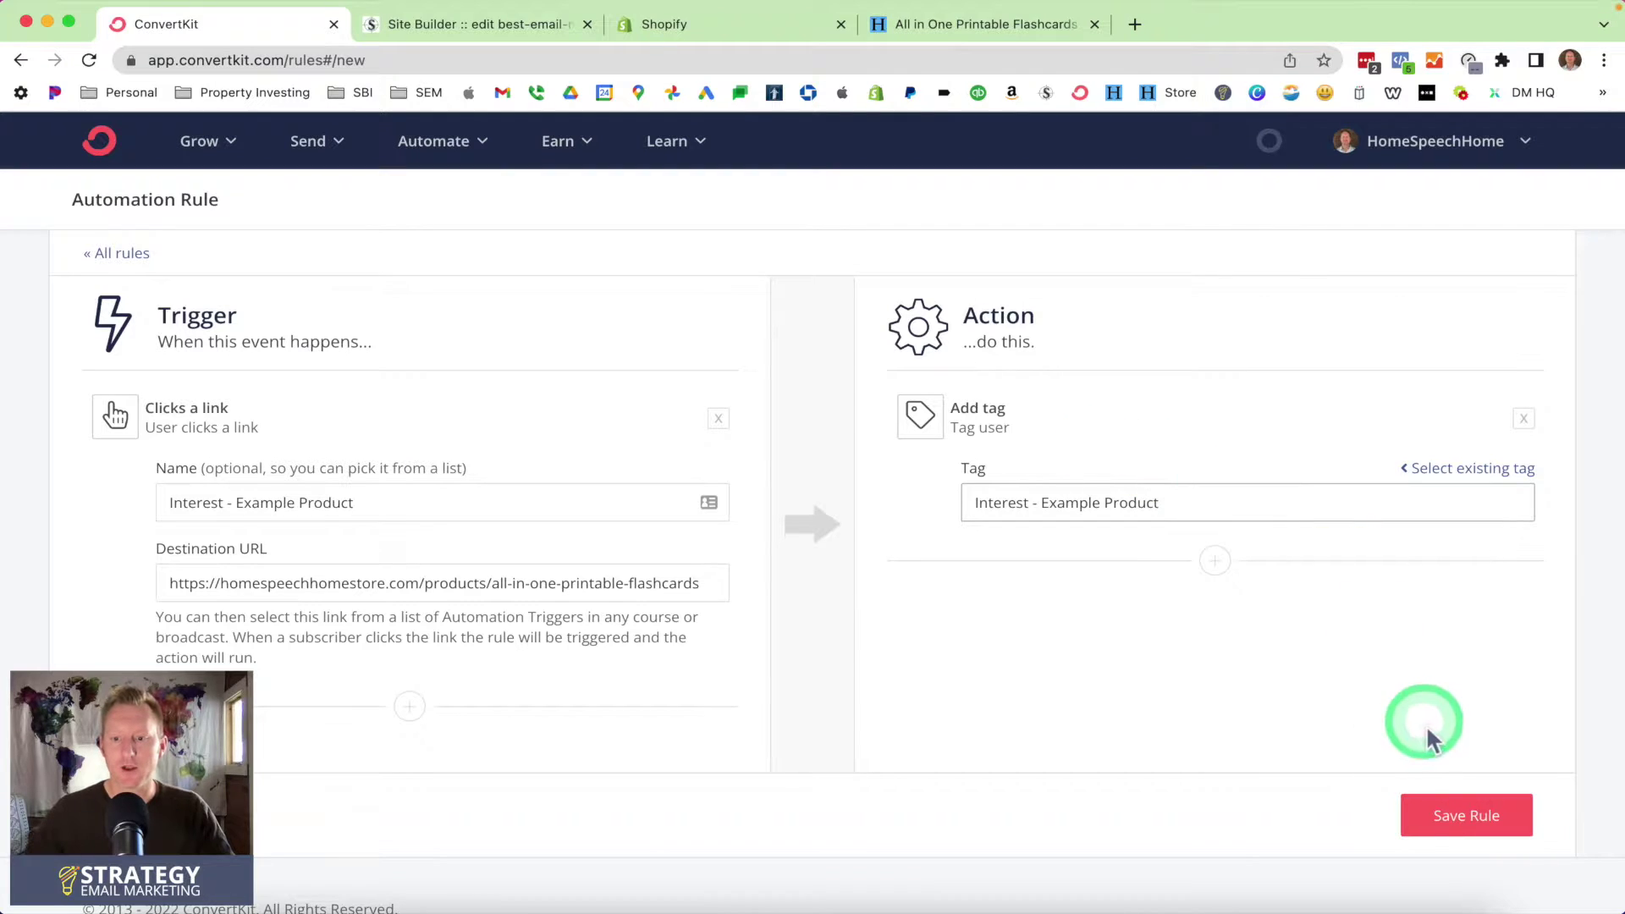
{"action": "left_click", "coordinate": [1451, 834]}
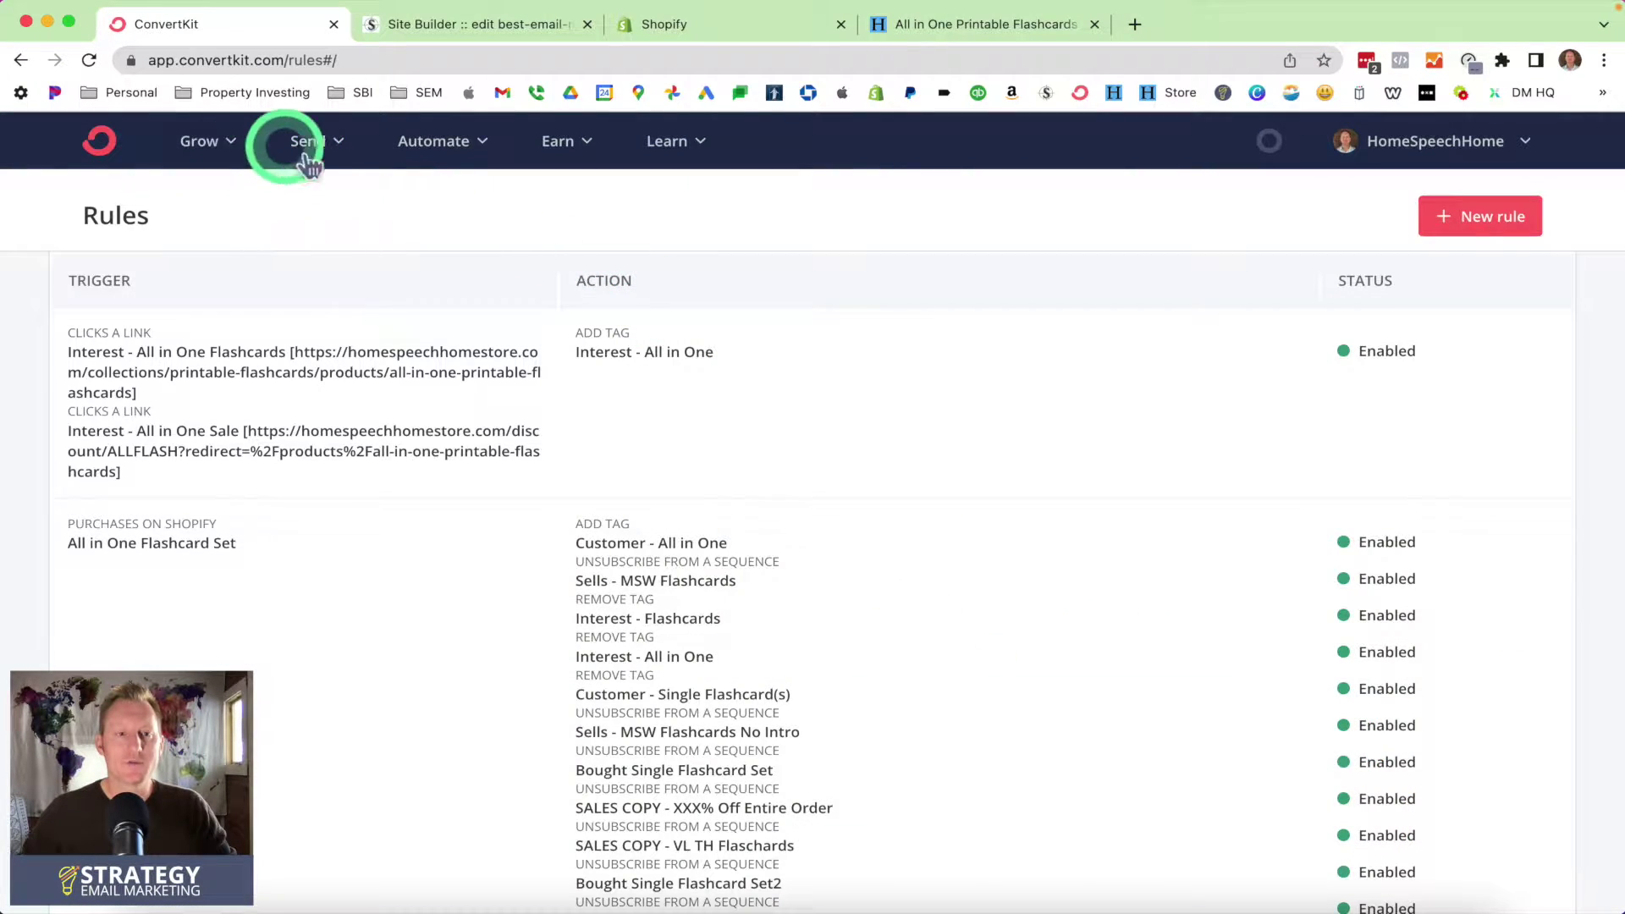
Start a new broadcast draft with the subject line 'Product Sale'
{"action": "mouse_move", "coordinate": [326, 145]}
{"action": "left_click", "coordinate": [360, 224]}
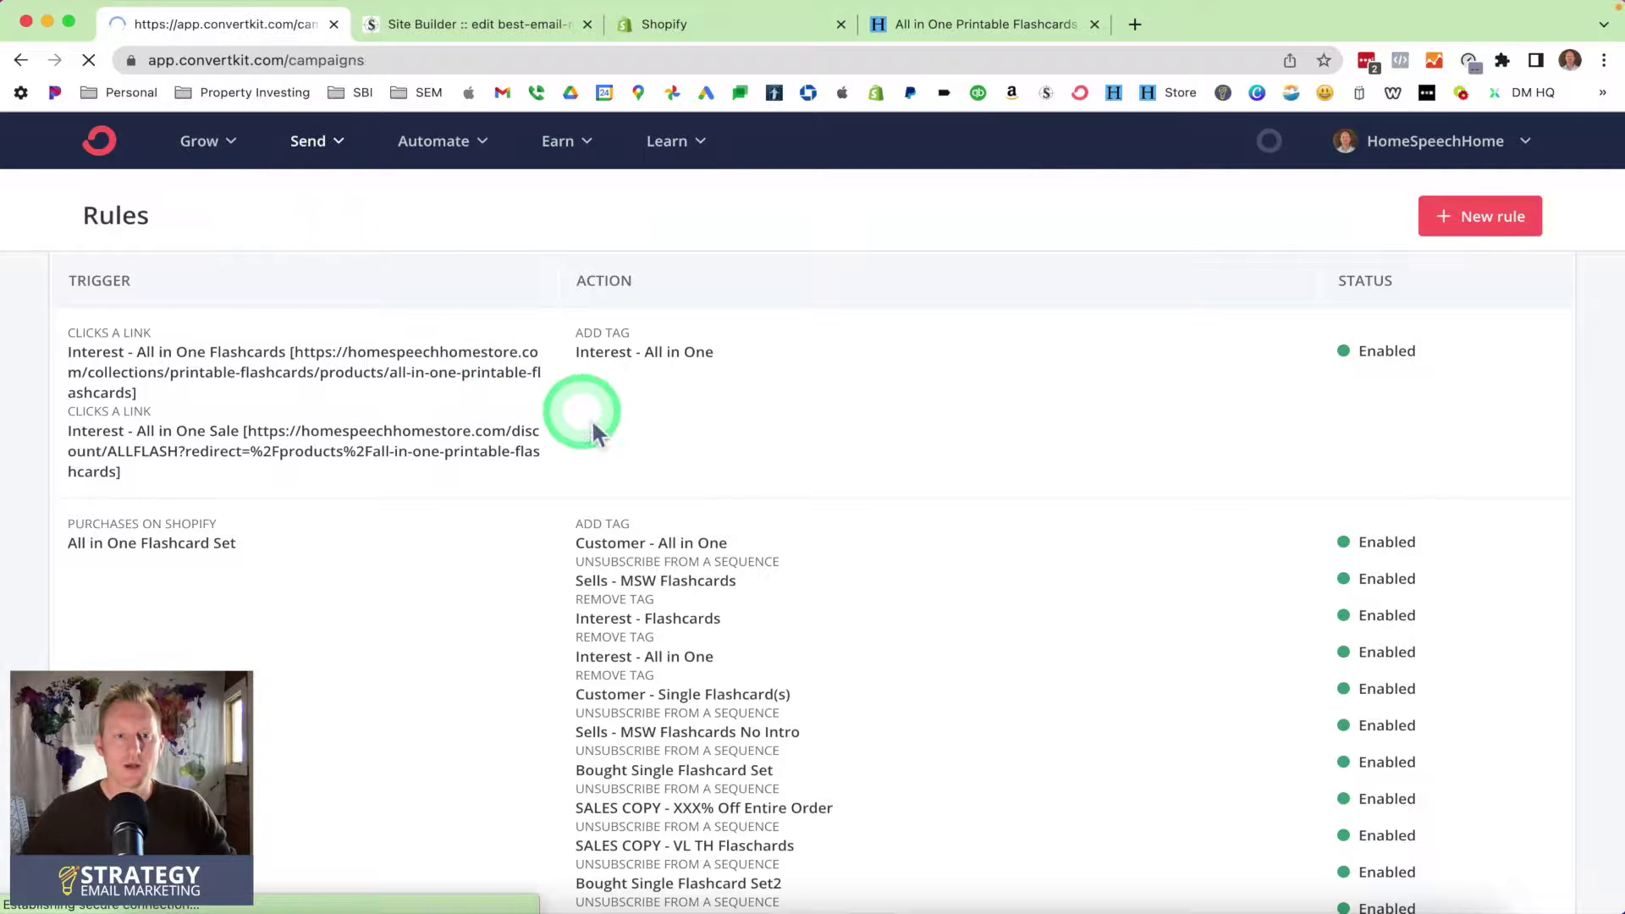
{"action": "left_click", "coordinate": [1445, 288]}
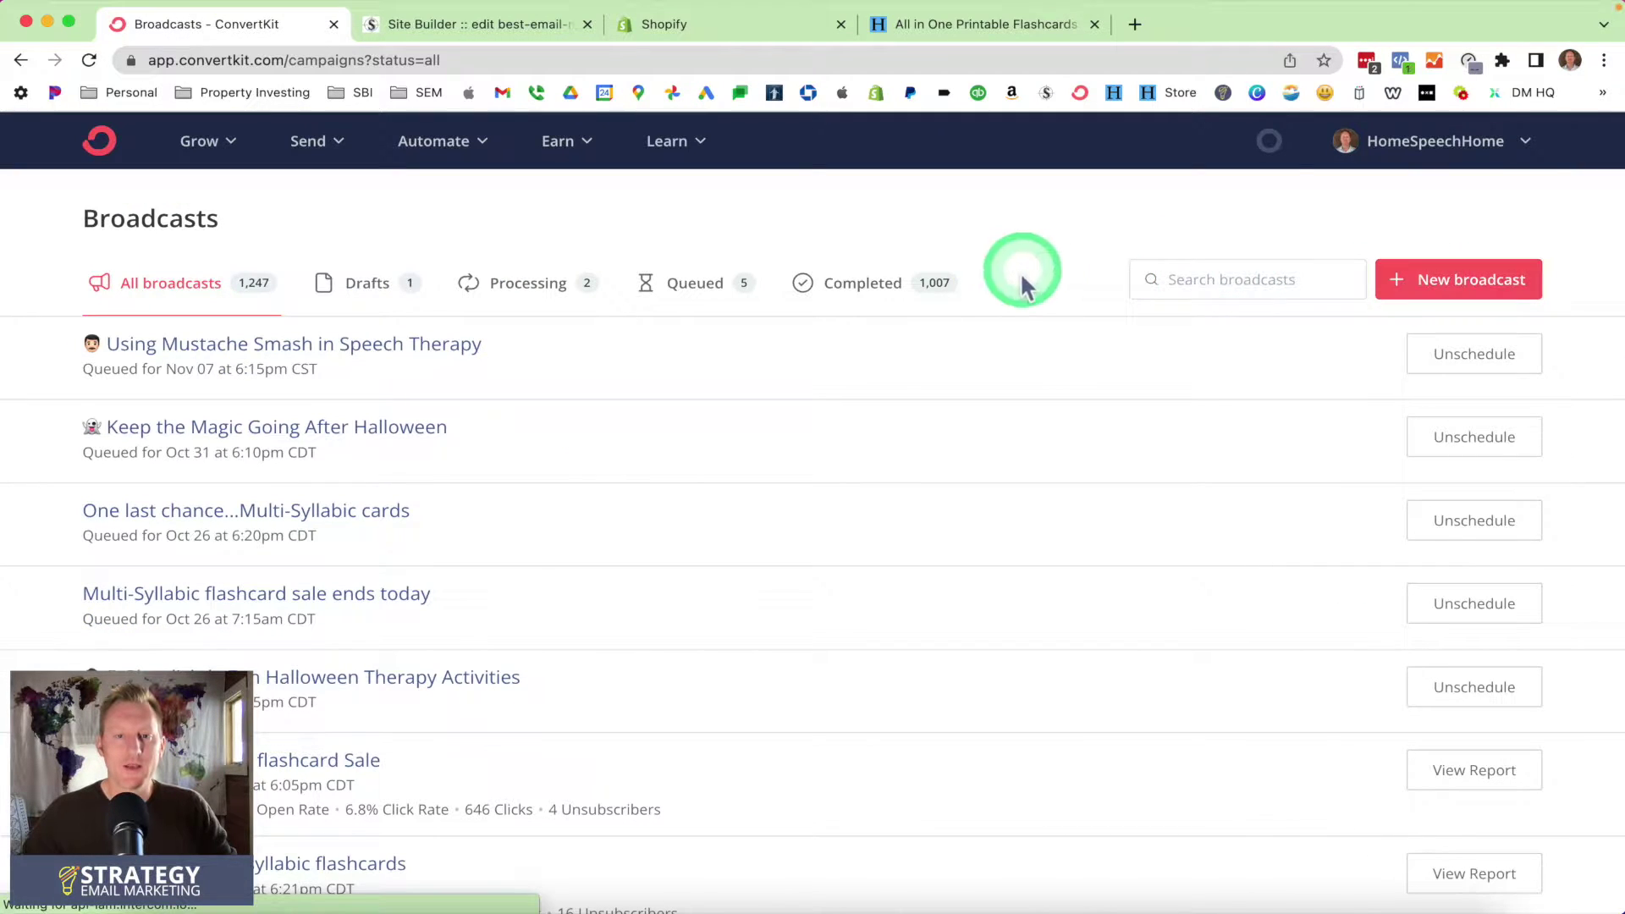
{"action": "triple_click", "coordinate": [354, 338]}
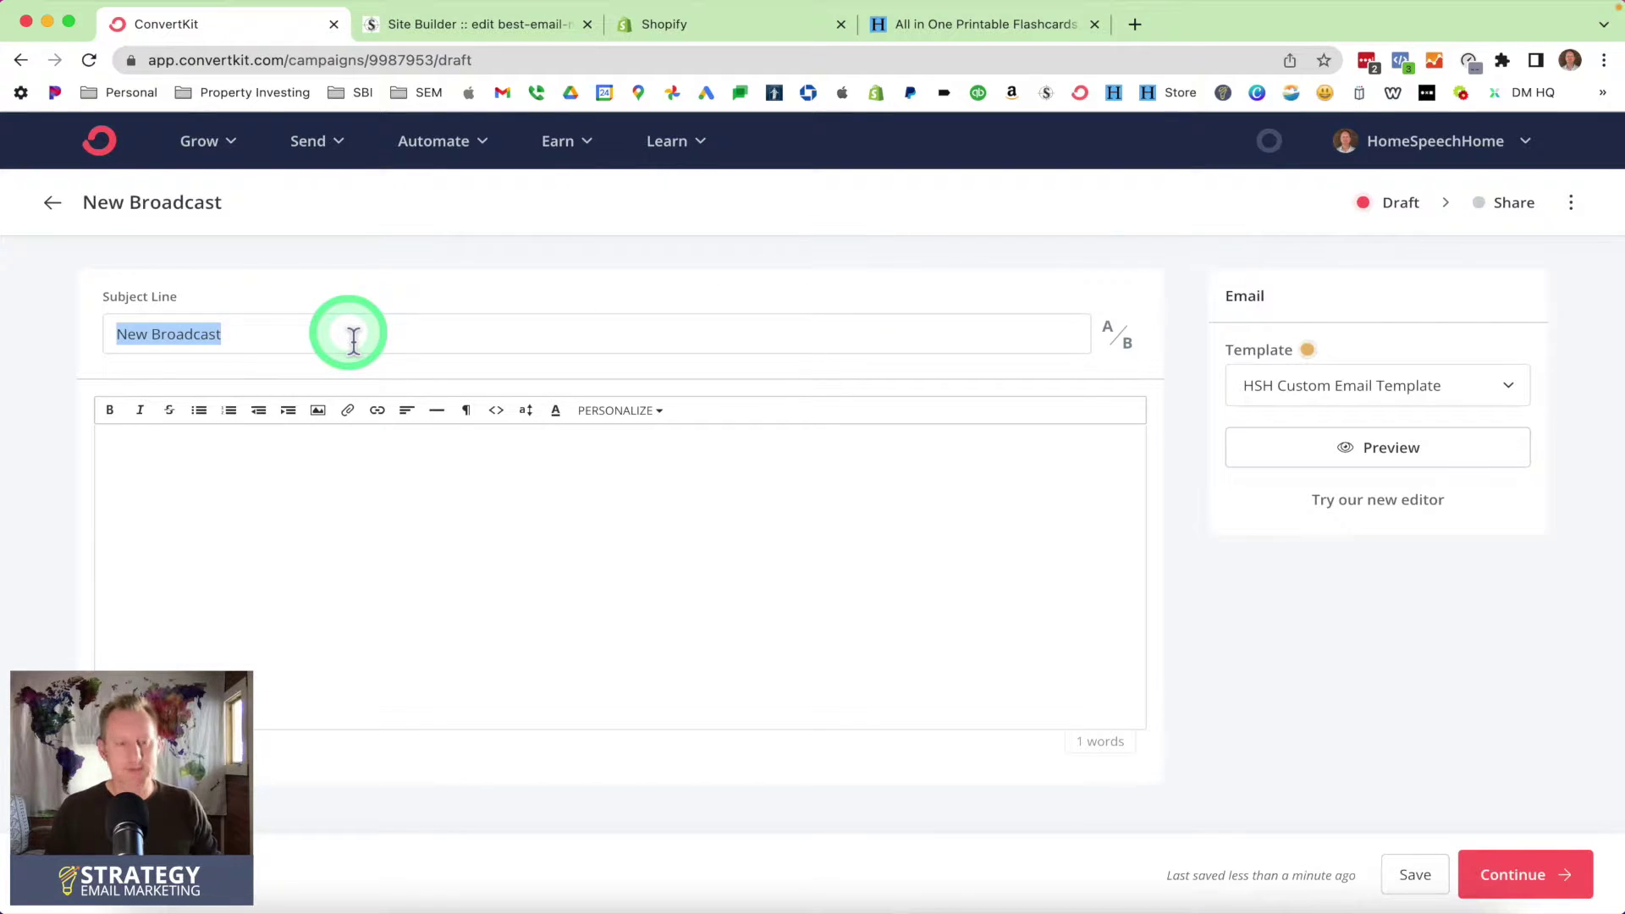
{"action": "type", "text": "Prouduct Sale"}
Write the body 'Hey, I'm having a sale on my Flashcard set.' and select the sale phrase
{"action": "left_click", "coordinate": [374, 459]}
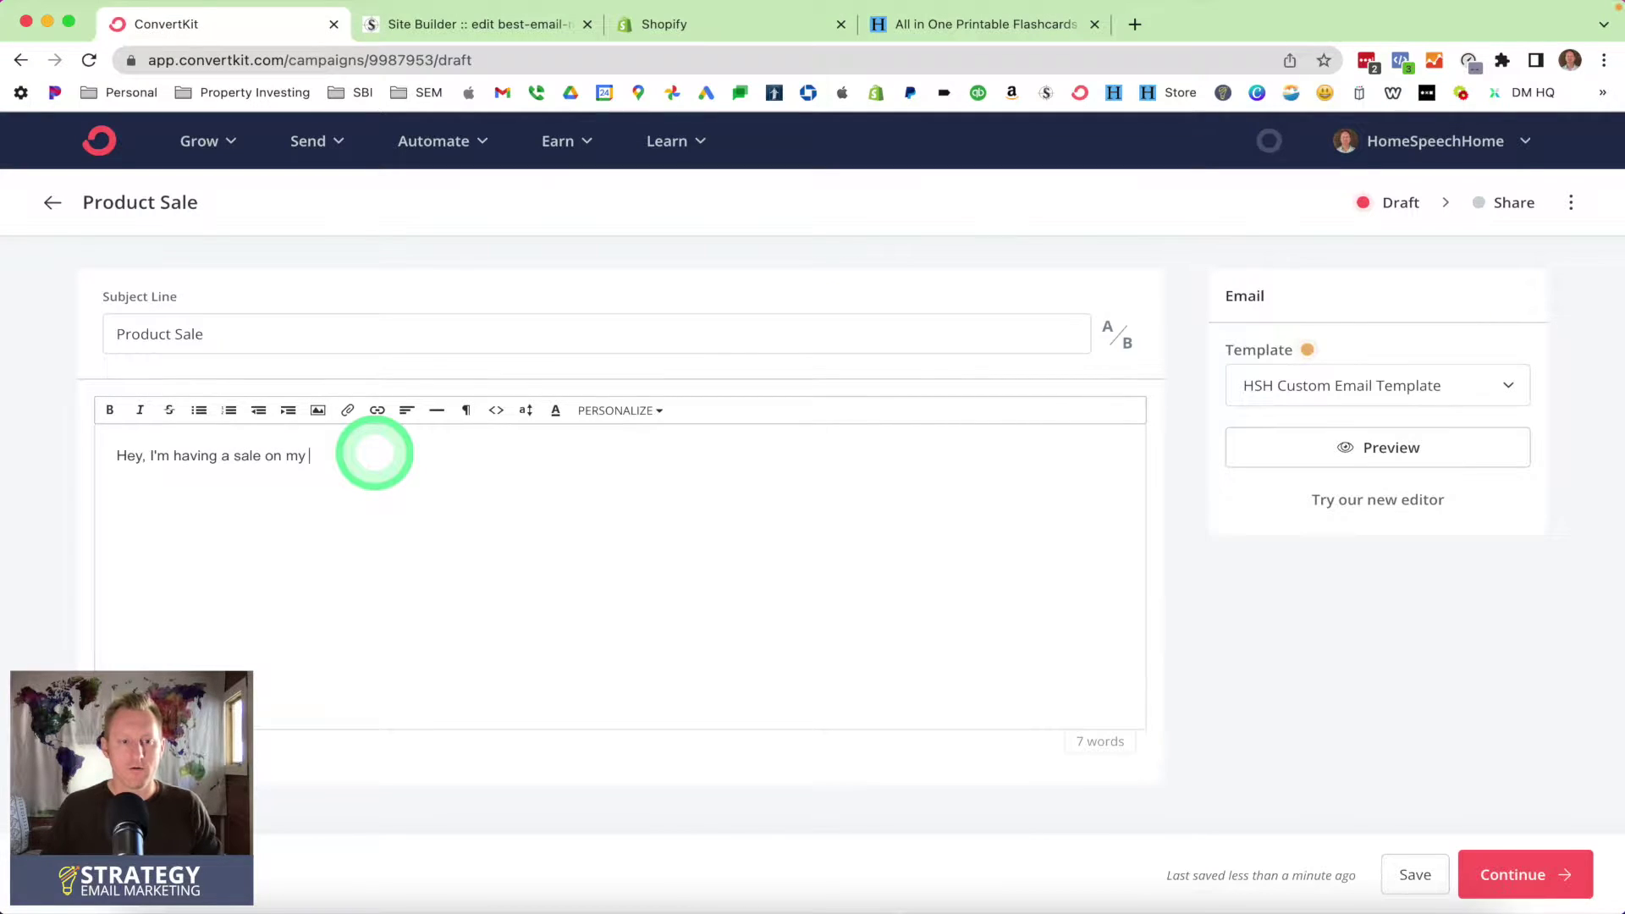
{"action": "type", "text": "hcard set."}
{"action": "key", "text": "Return"}
{"action": "key", "text": "Return"}
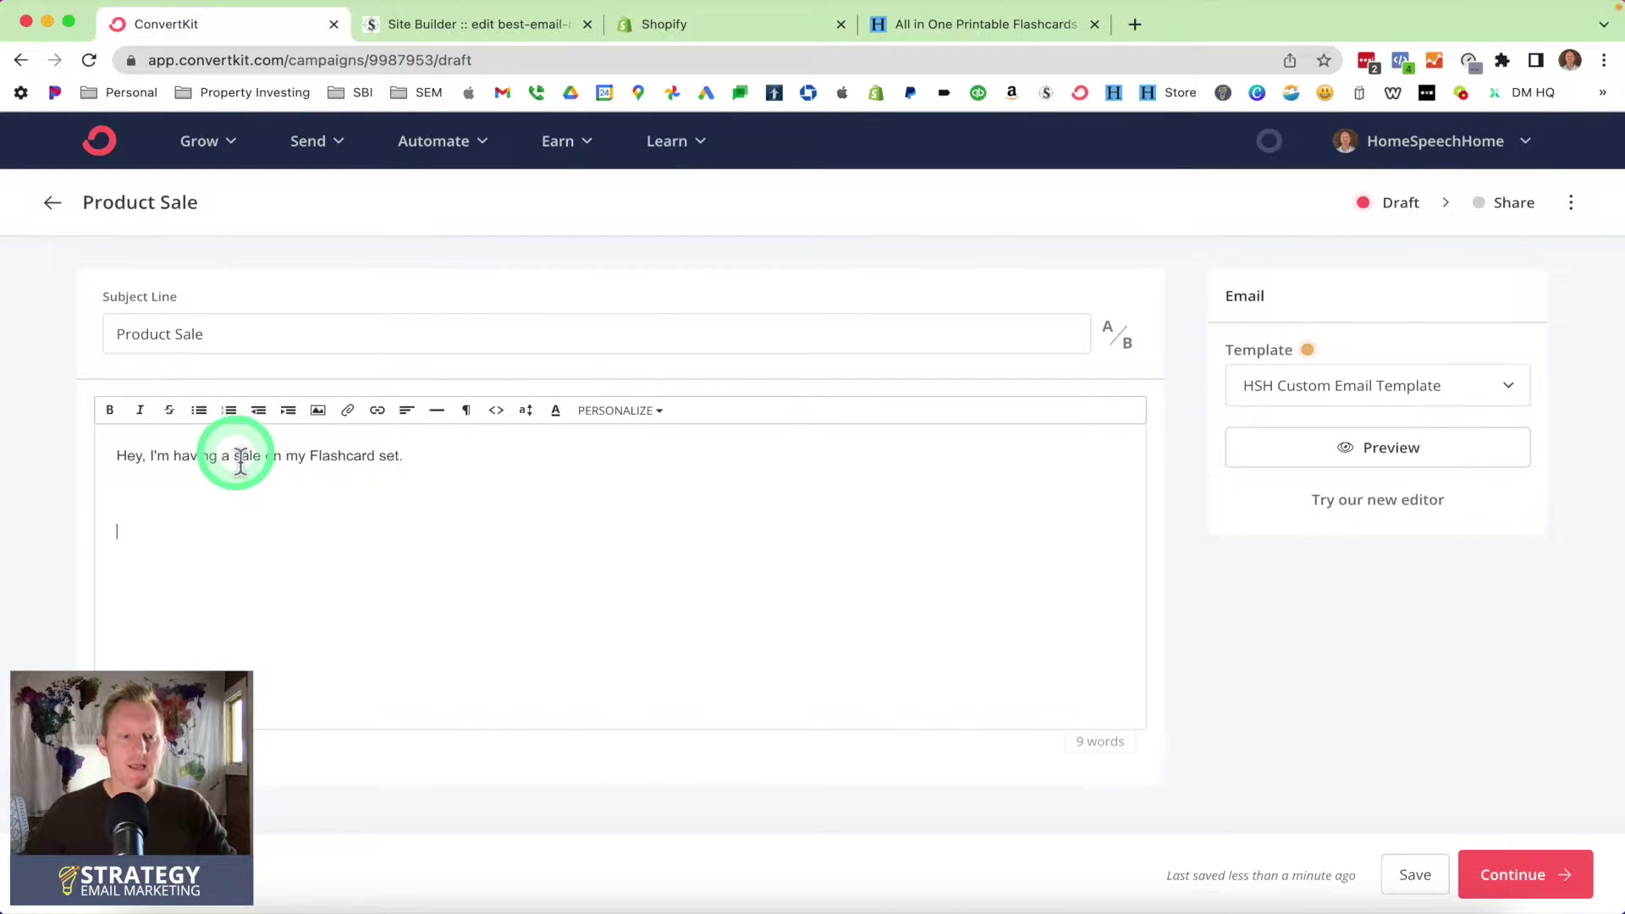
{"action": "left_click_drag", "start_coordinate": [222, 462], "coordinate": [282, 464]}
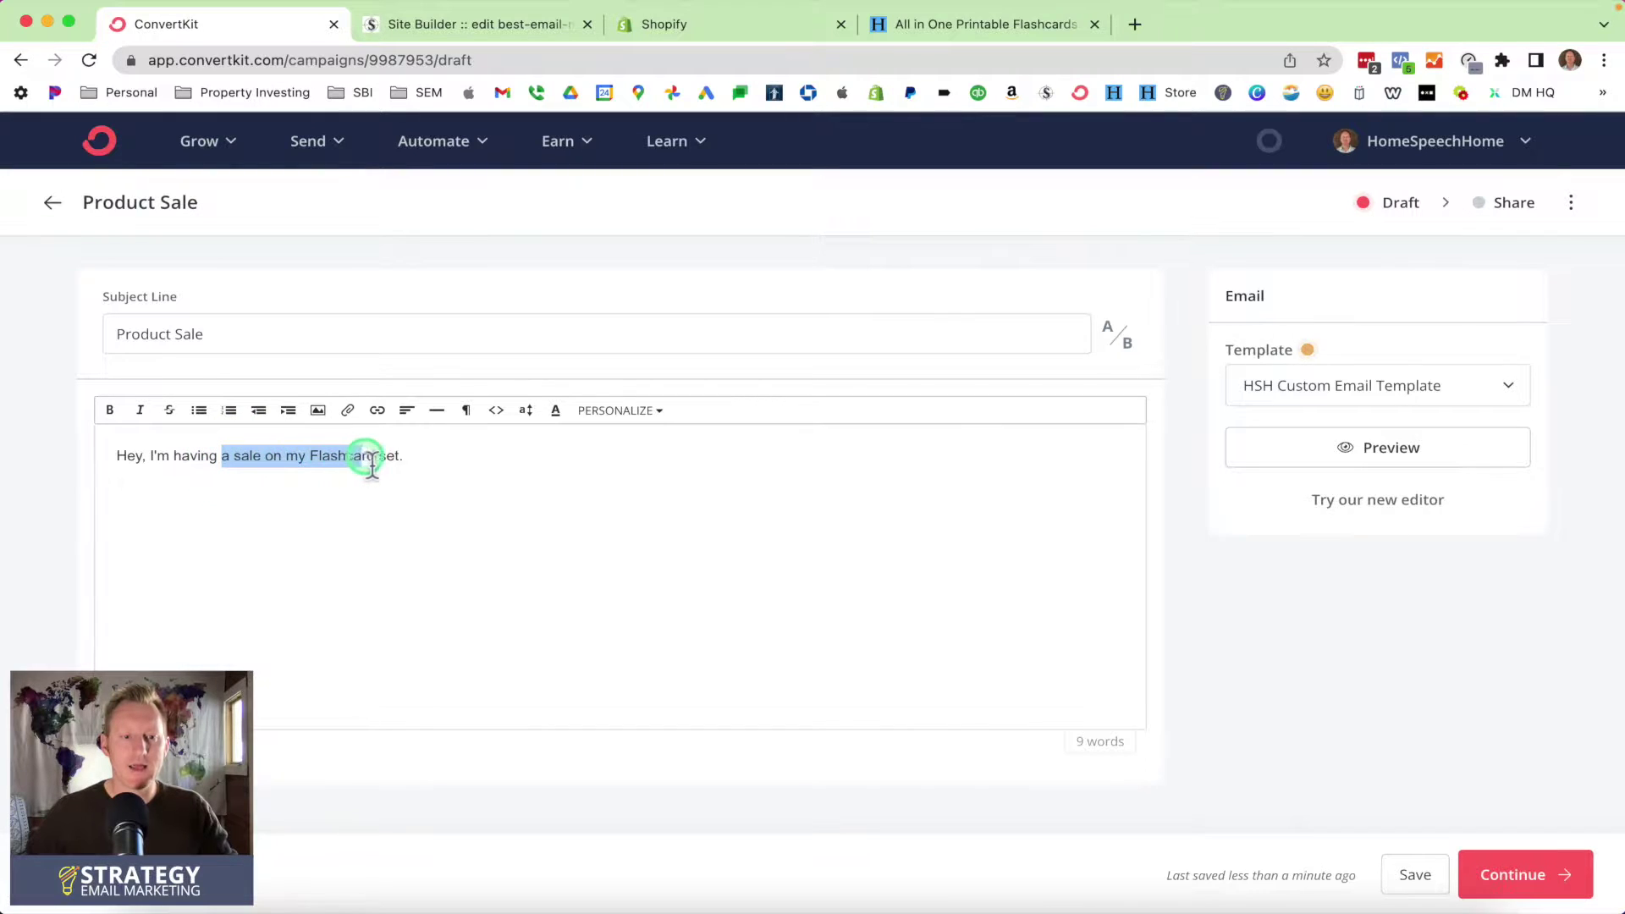
Link 'a sale on my Flashcard set' to the Interest - Example Product trigger, tagging clickers
{"action": "left_click", "coordinate": [378, 412]}
{"action": "left_click", "coordinate": [394, 441]}
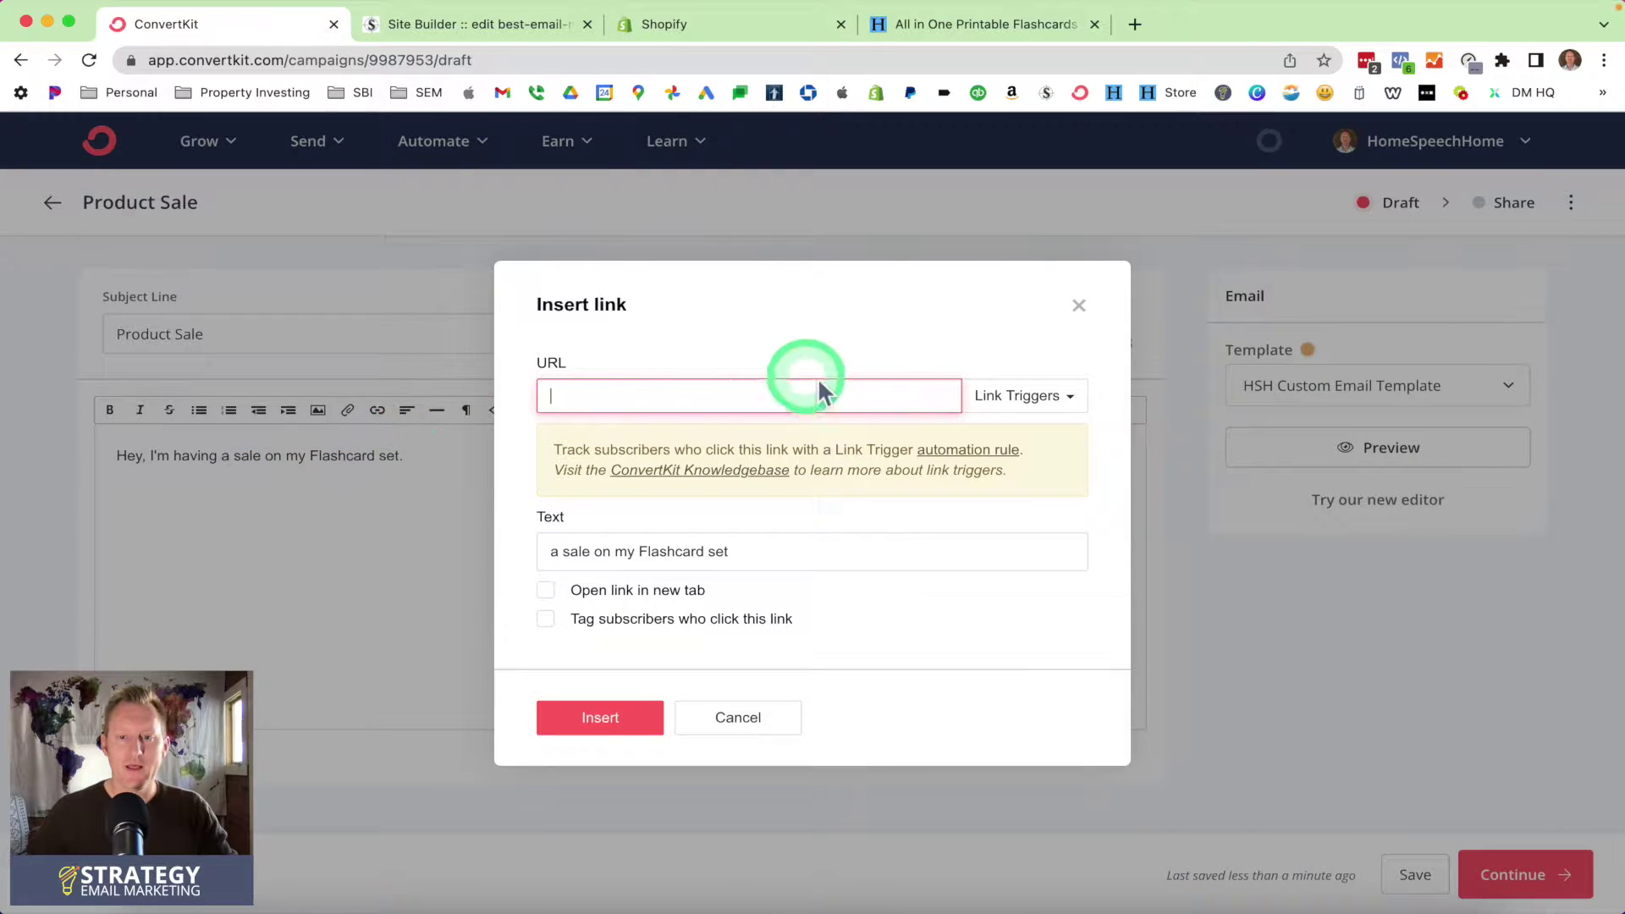
{"action": "left_click", "coordinate": [1057, 415]}
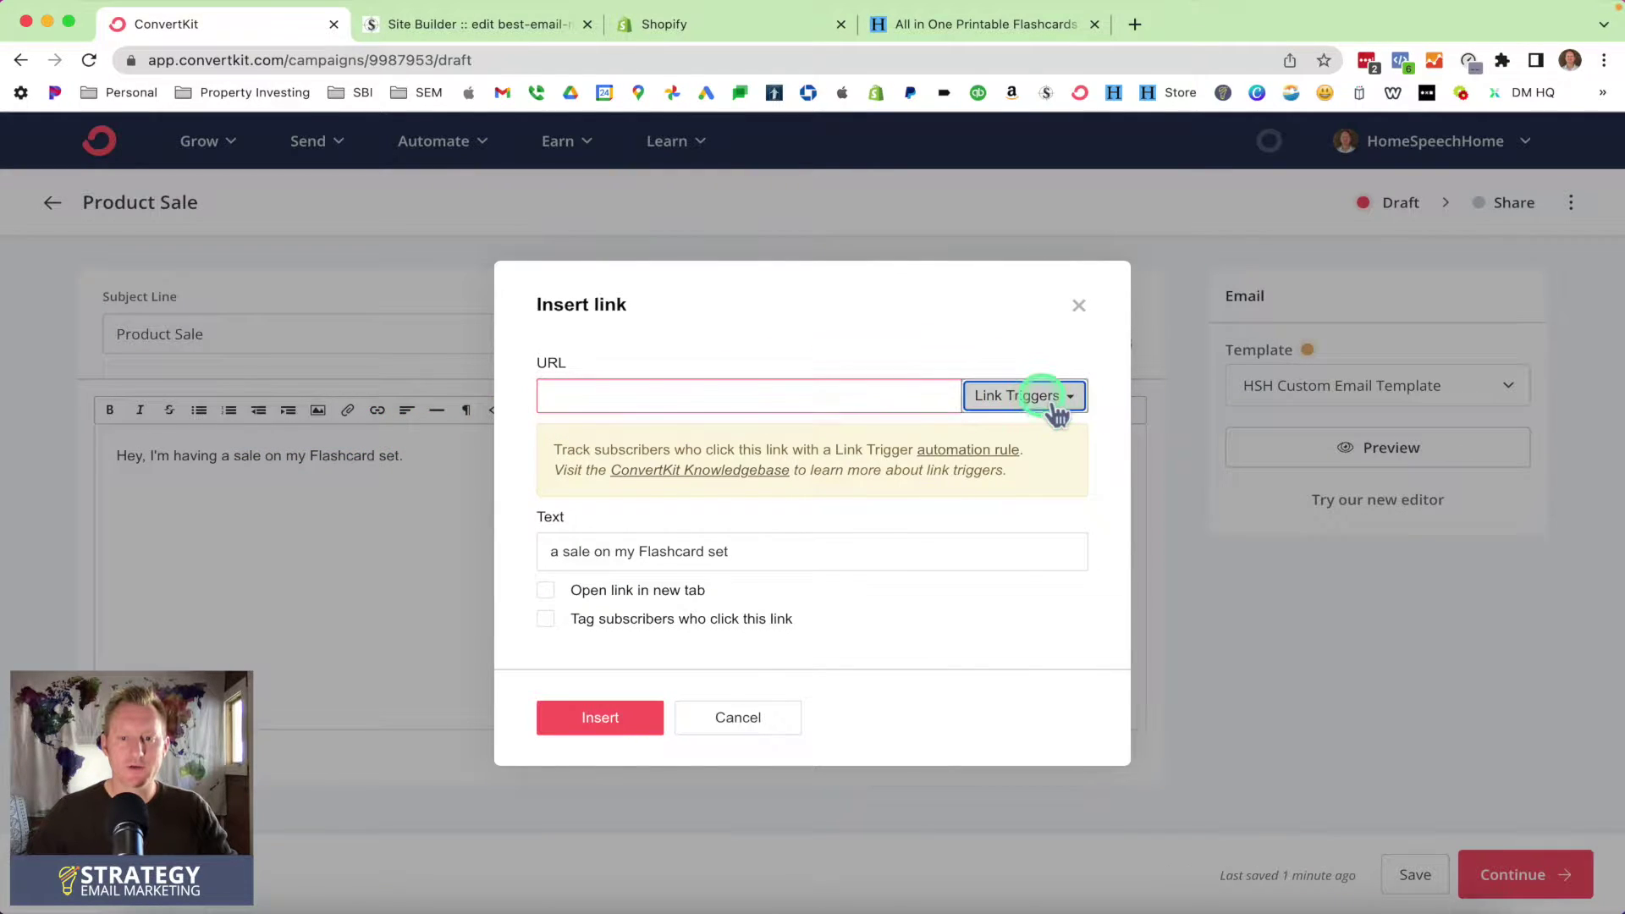
{"action": "left_click", "coordinate": [741, 466]}
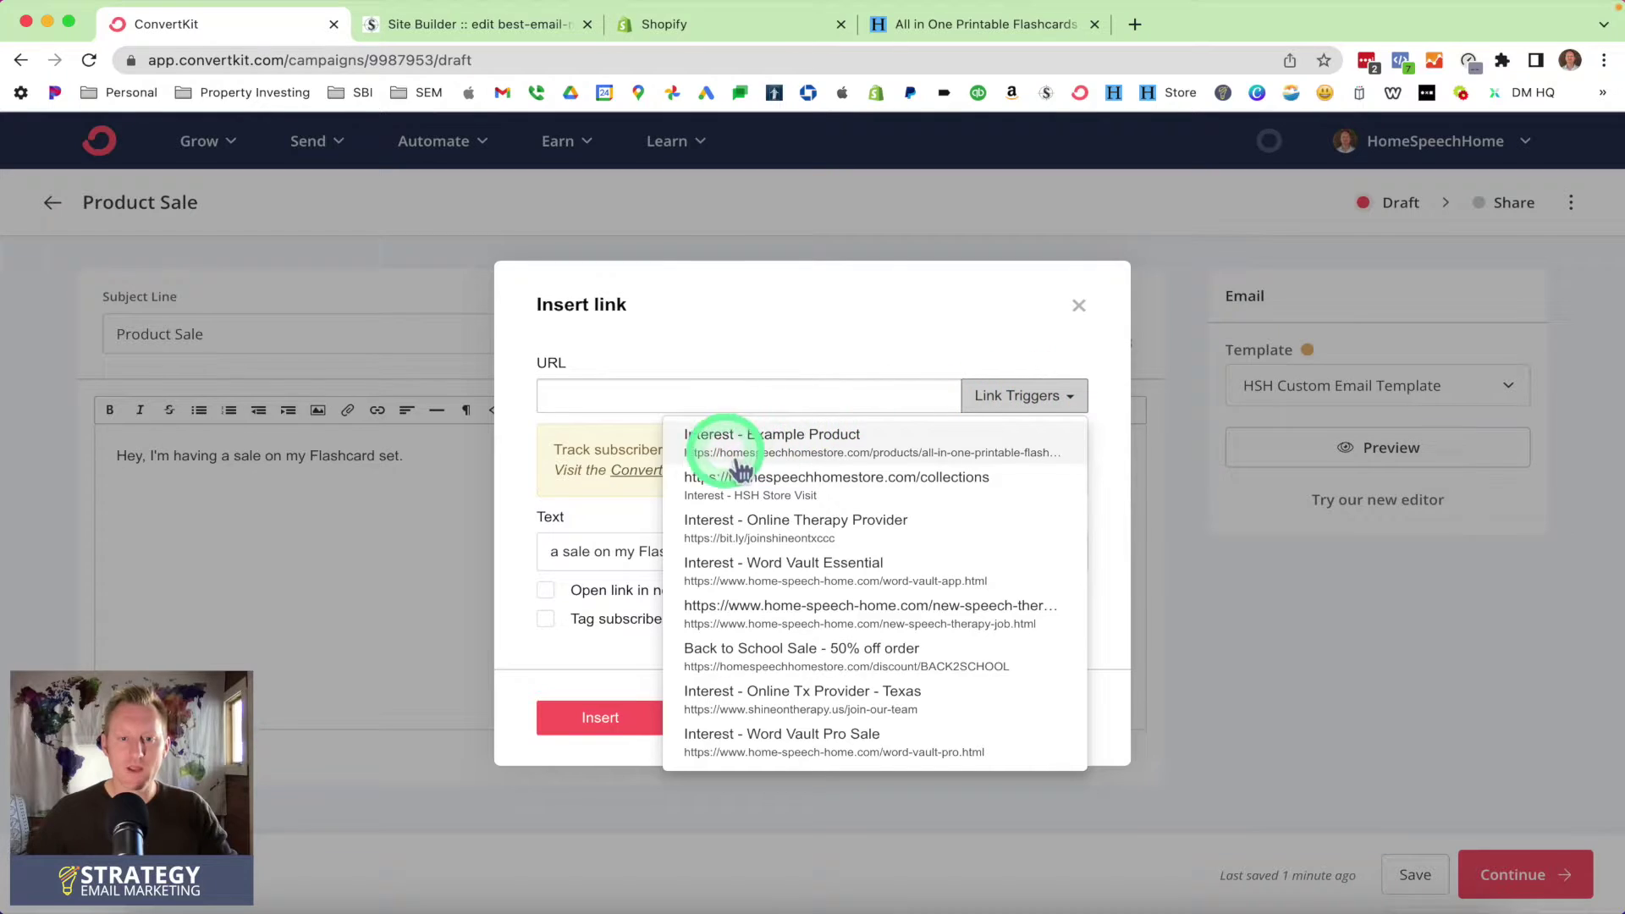
{"action": "left_click", "coordinate": [798, 449]}
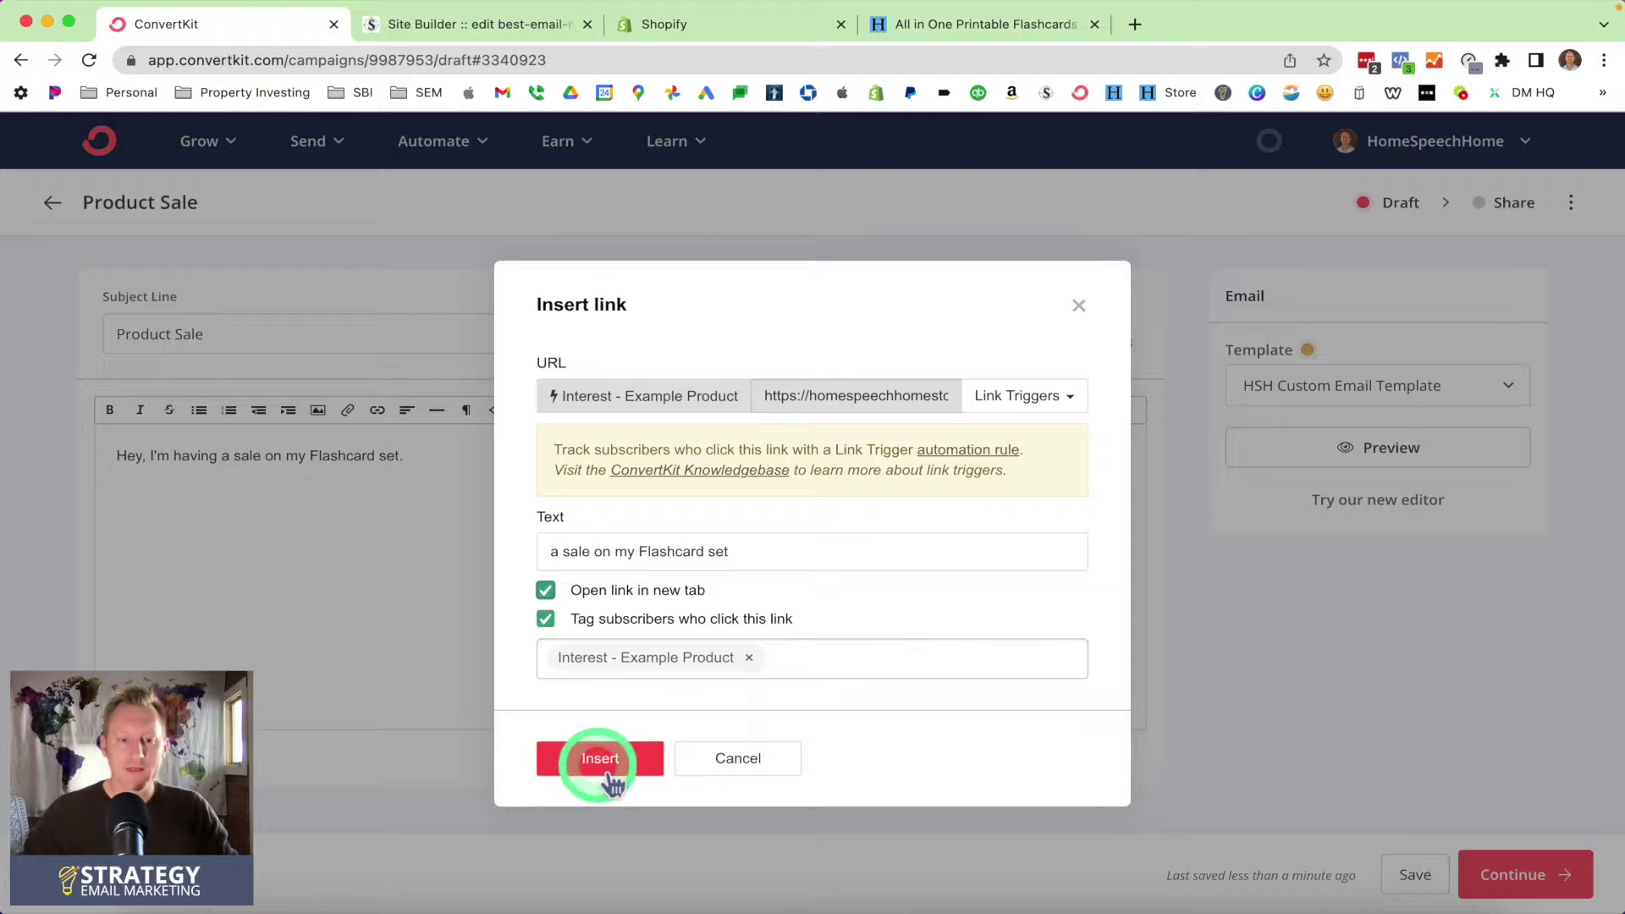
{"action": "left_click", "coordinate": [600, 758]}
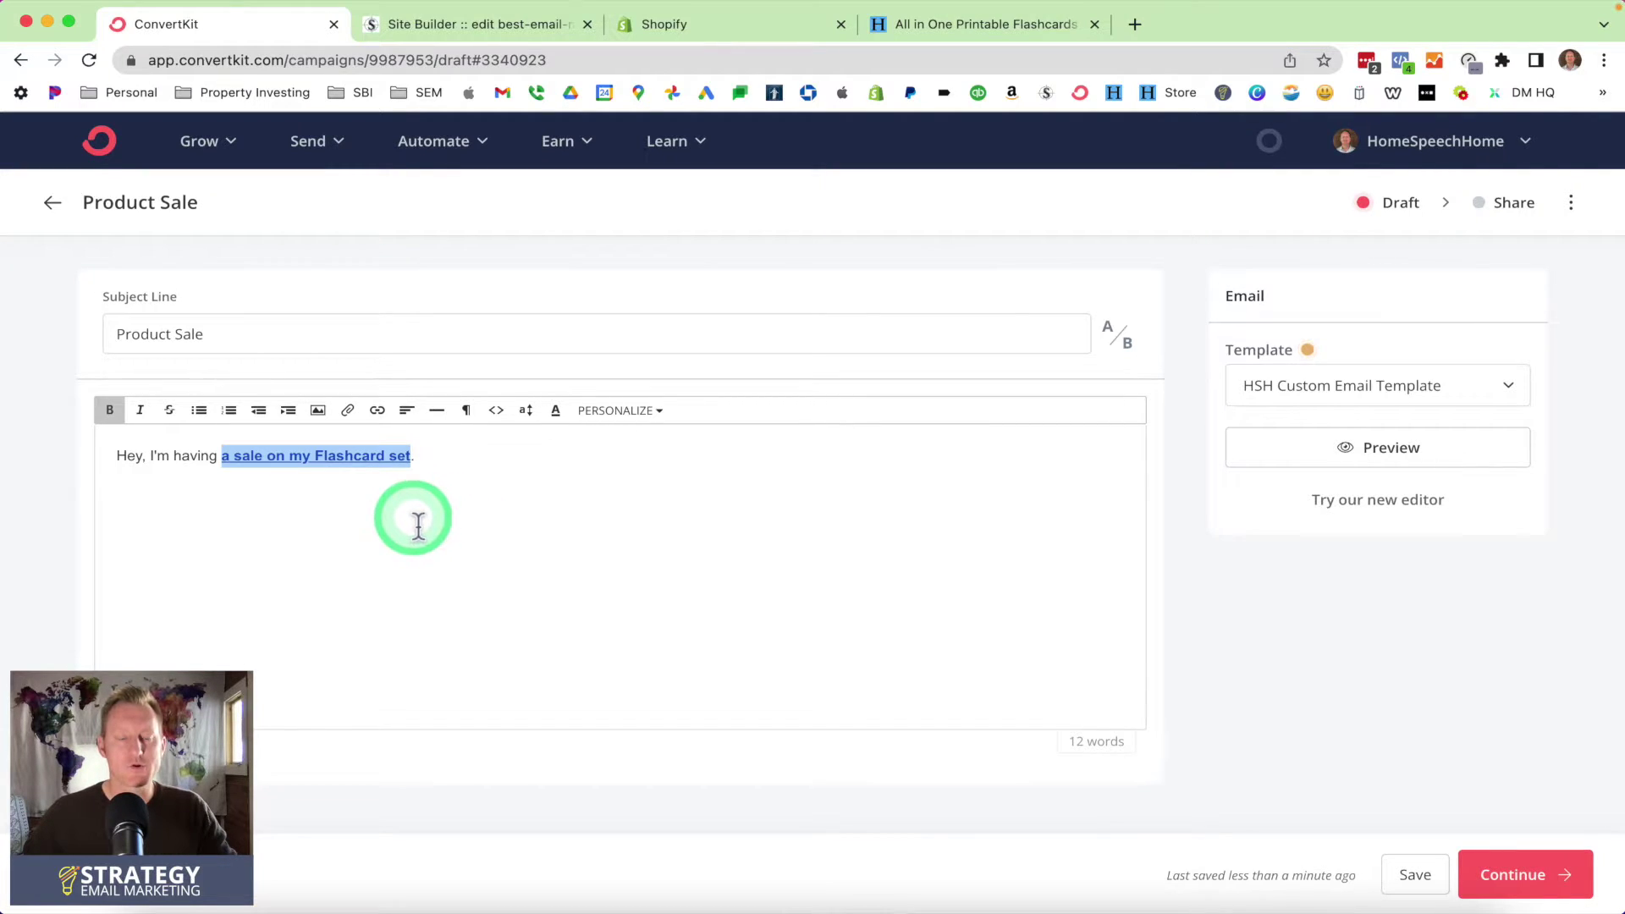
Continue the Product Sale broadcast to its Share step, addressed to All Subscribers
{"action": "left_click", "coordinate": [303, 503]}
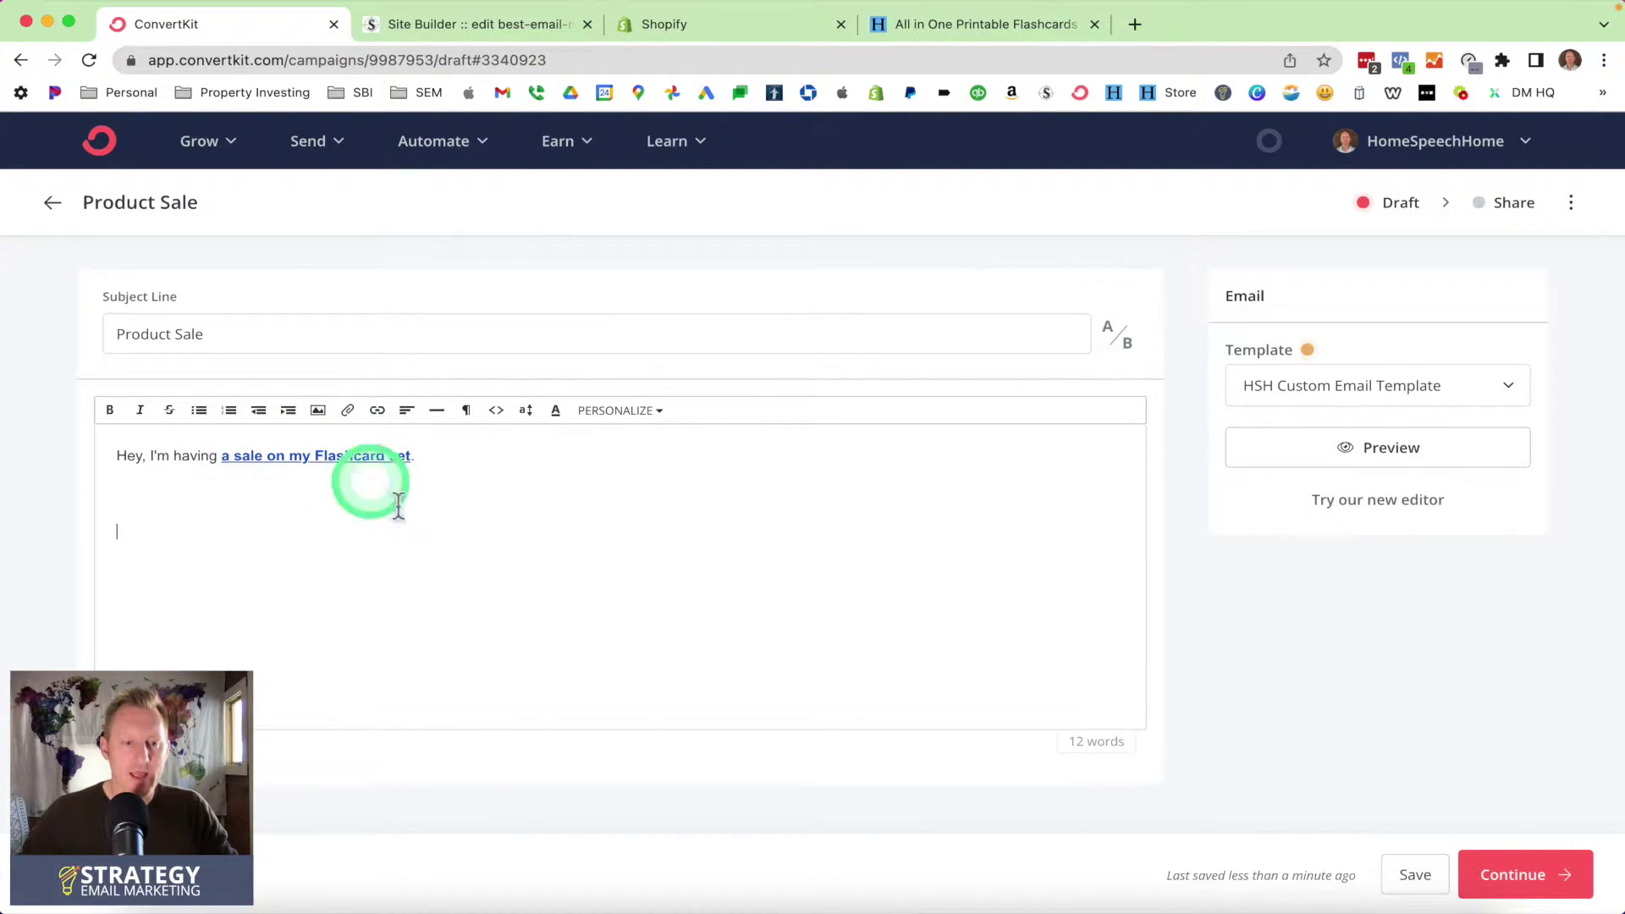
{"action": "left_click", "coordinate": [1519, 872]}
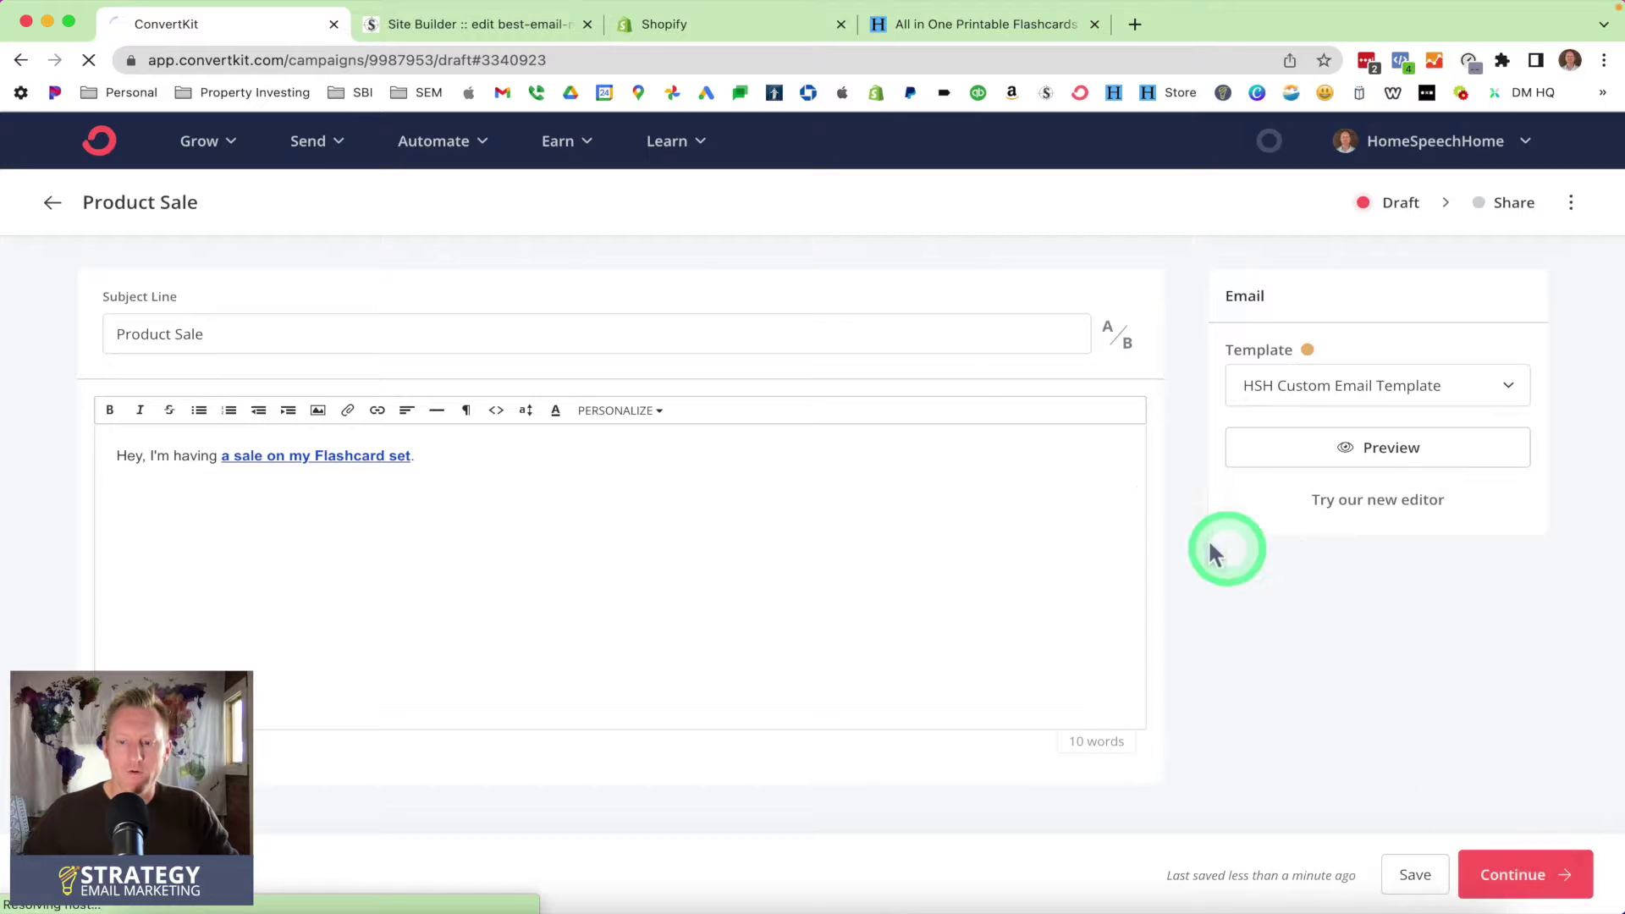
{"action": "left_click", "coordinate": [1507, 886]}
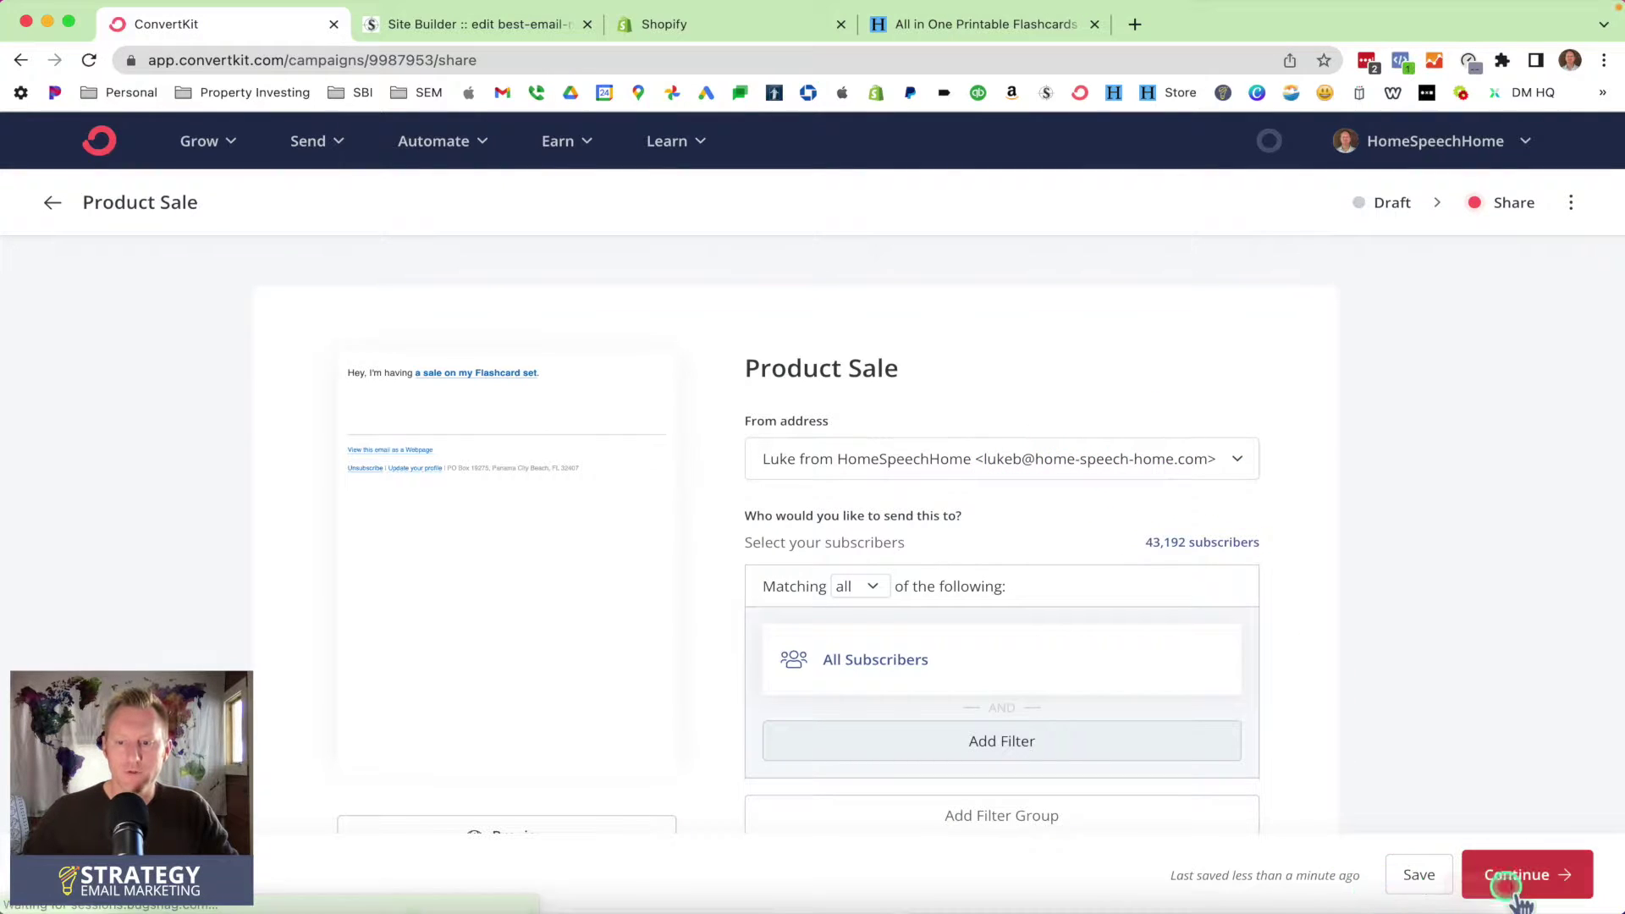
{"action": "left_click", "coordinate": [982, 552]}
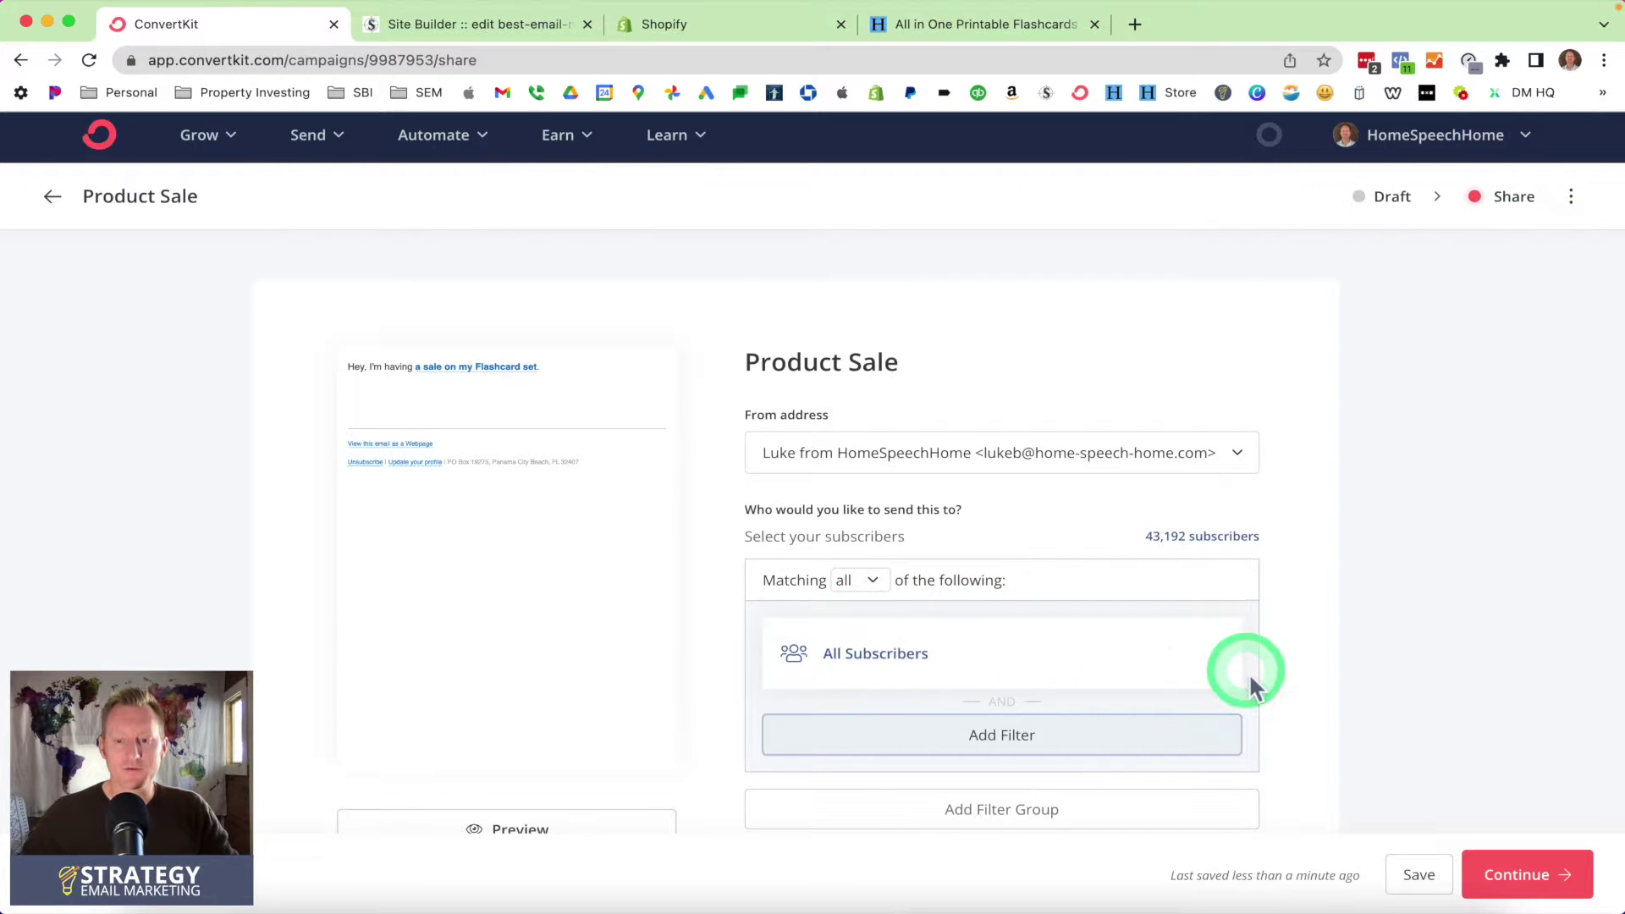
{"action": "scroll", "coordinate": [1146, 660], "scroll_direction": "down", "scroll_amount": 1}
{"action": "scroll", "coordinate": [1144, 656], "scroll_direction": "down", "scroll_amount": 4}
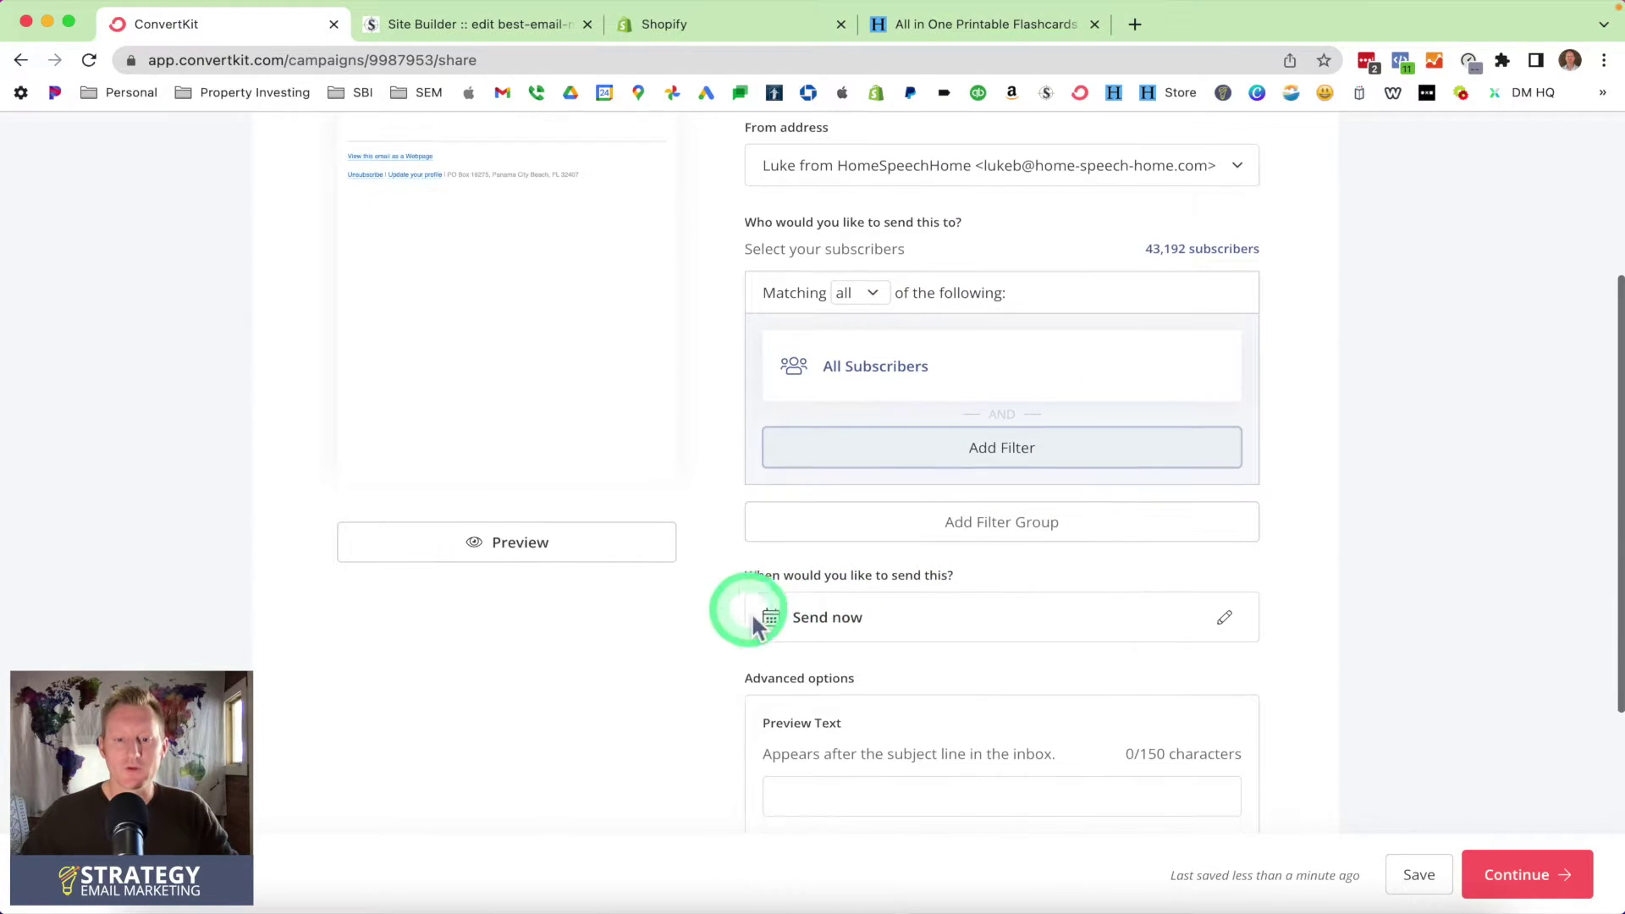
Preview the send confirmation for 43,192 subscribers, then close it without sending
{"action": "left_click", "coordinate": [1511, 876]}
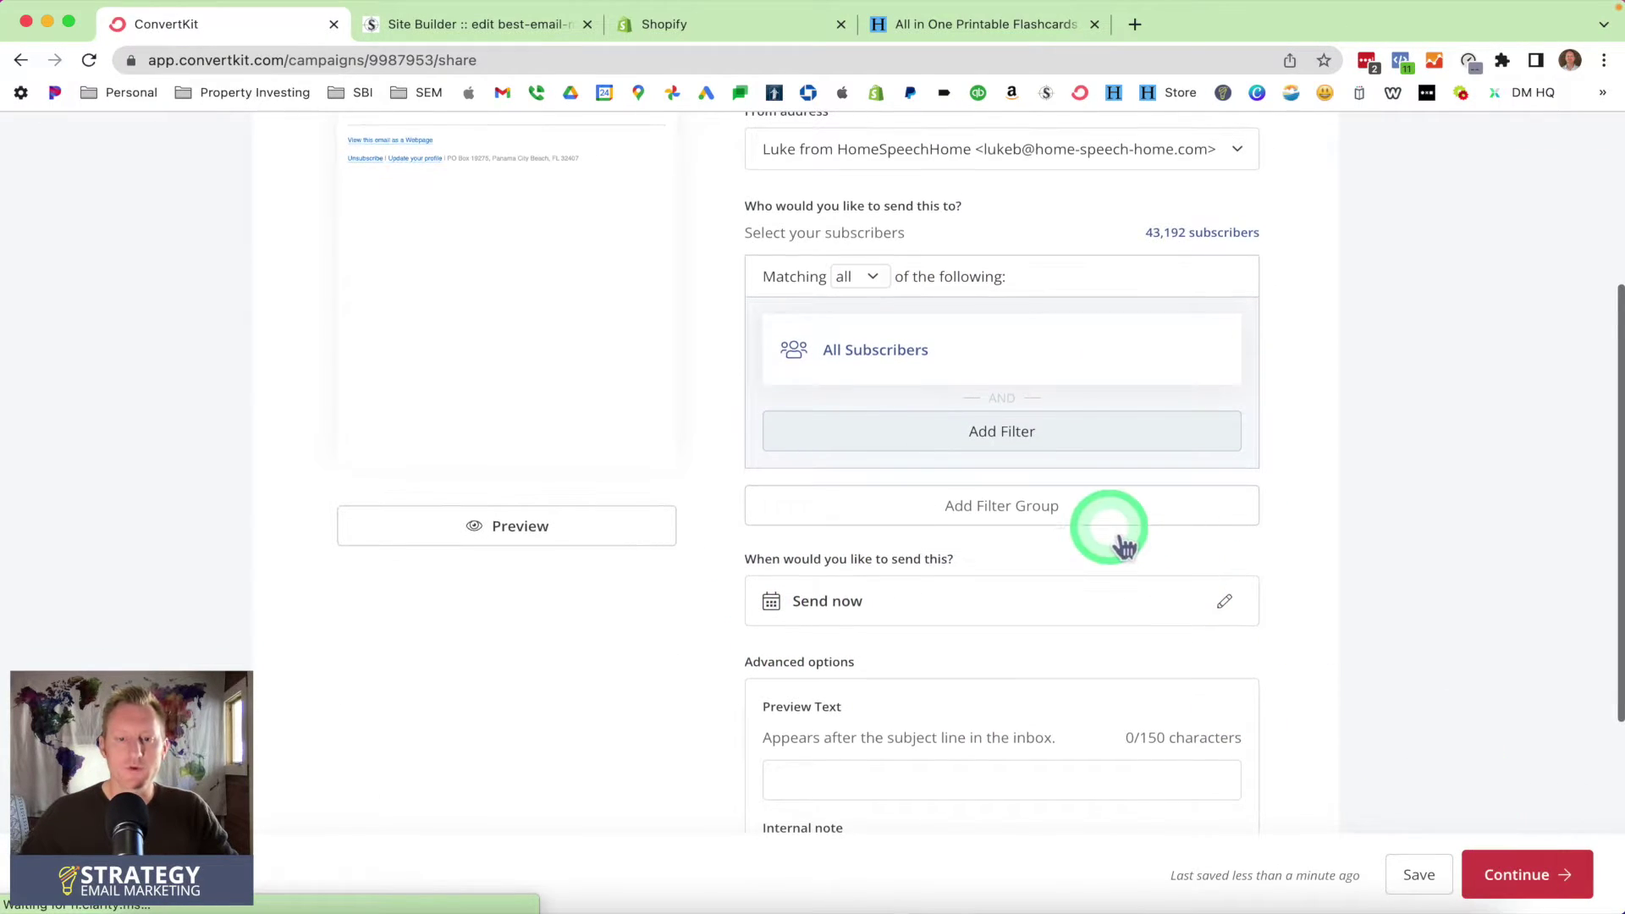
{"action": "scroll", "coordinate": [931, 529], "scroll_direction": "down", "scroll_amount": 2}
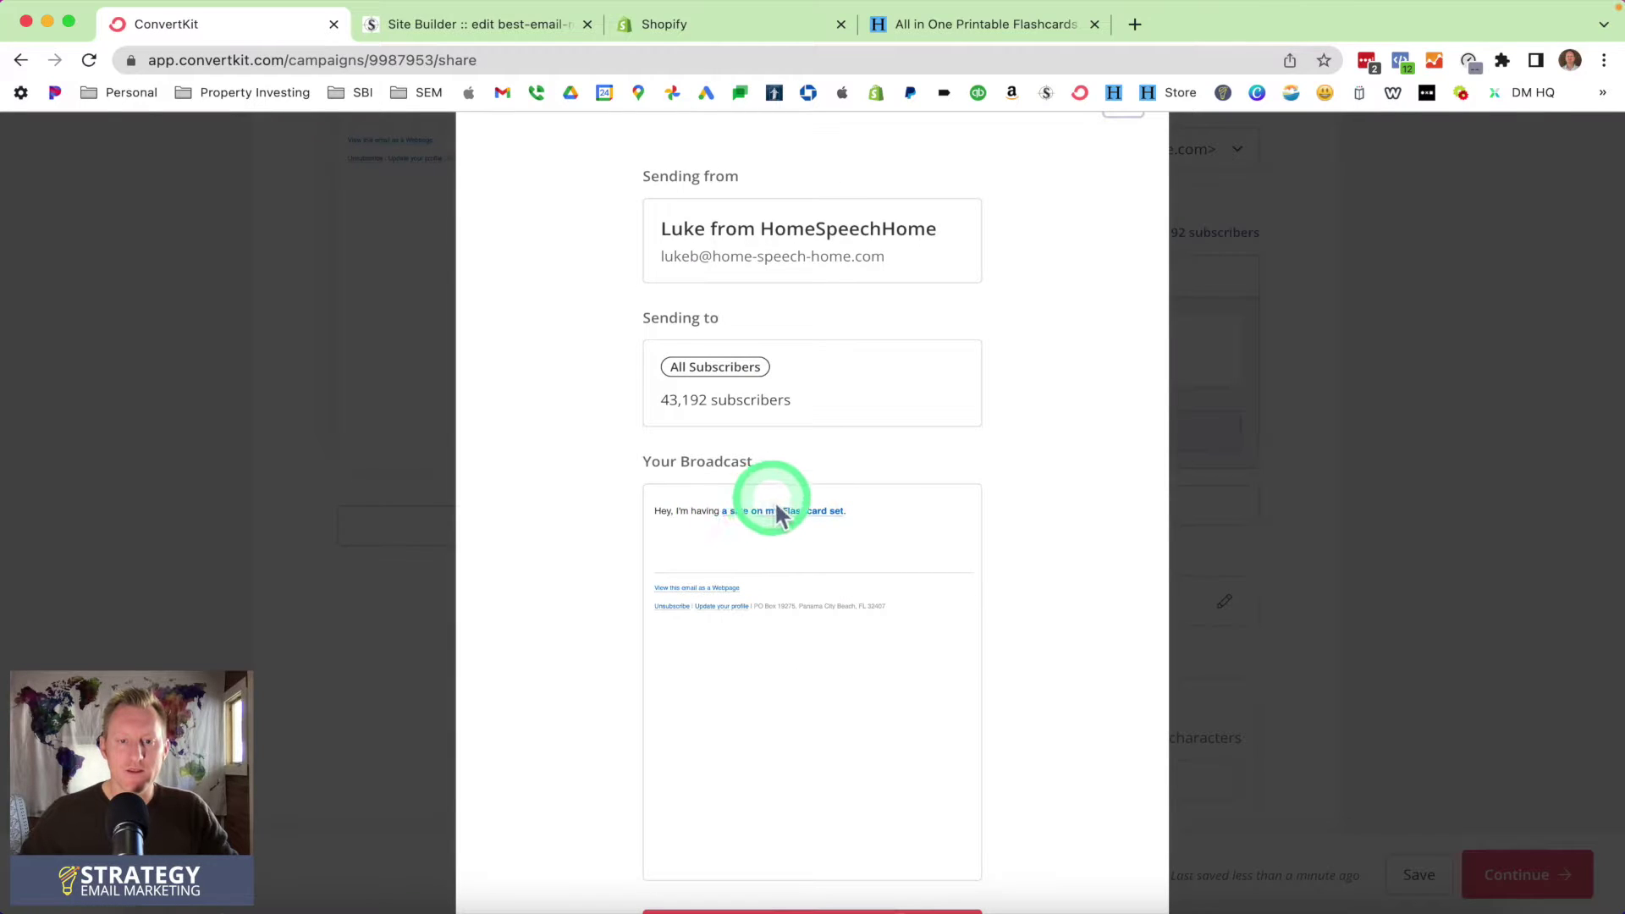
{"action": "scroll", "coordinate": [639, 512], "scroll_direction": "down", "scroll_amount": 2}
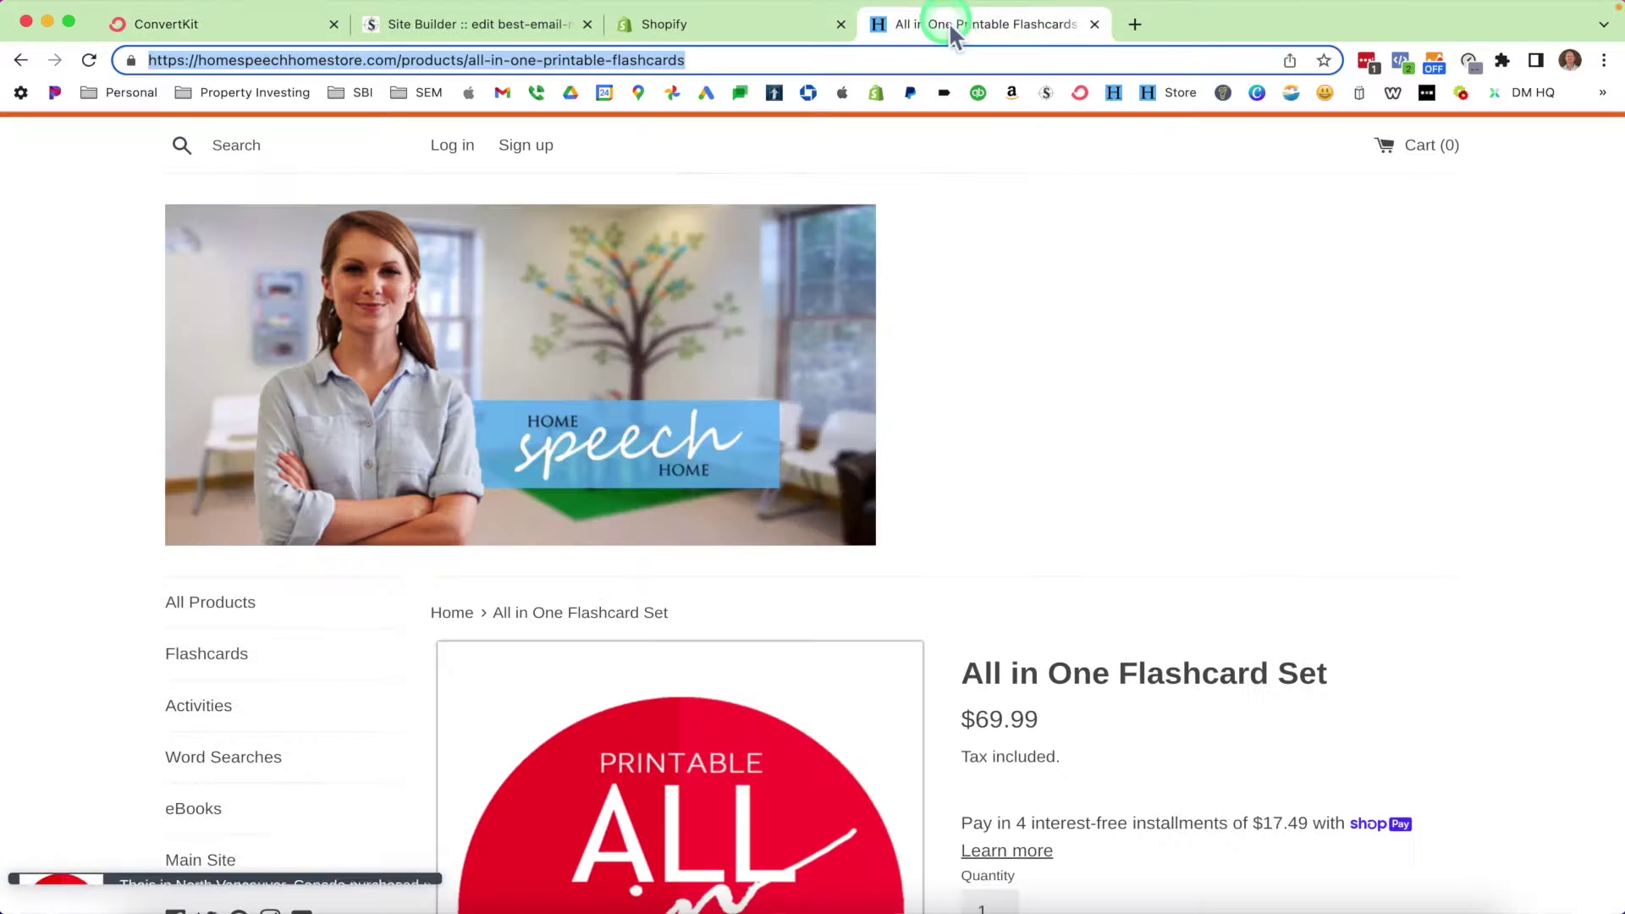
{"action": "left_click", "coordinate": [948, 25]}
{"action": "left_click", "coordinate": [425, 410]}
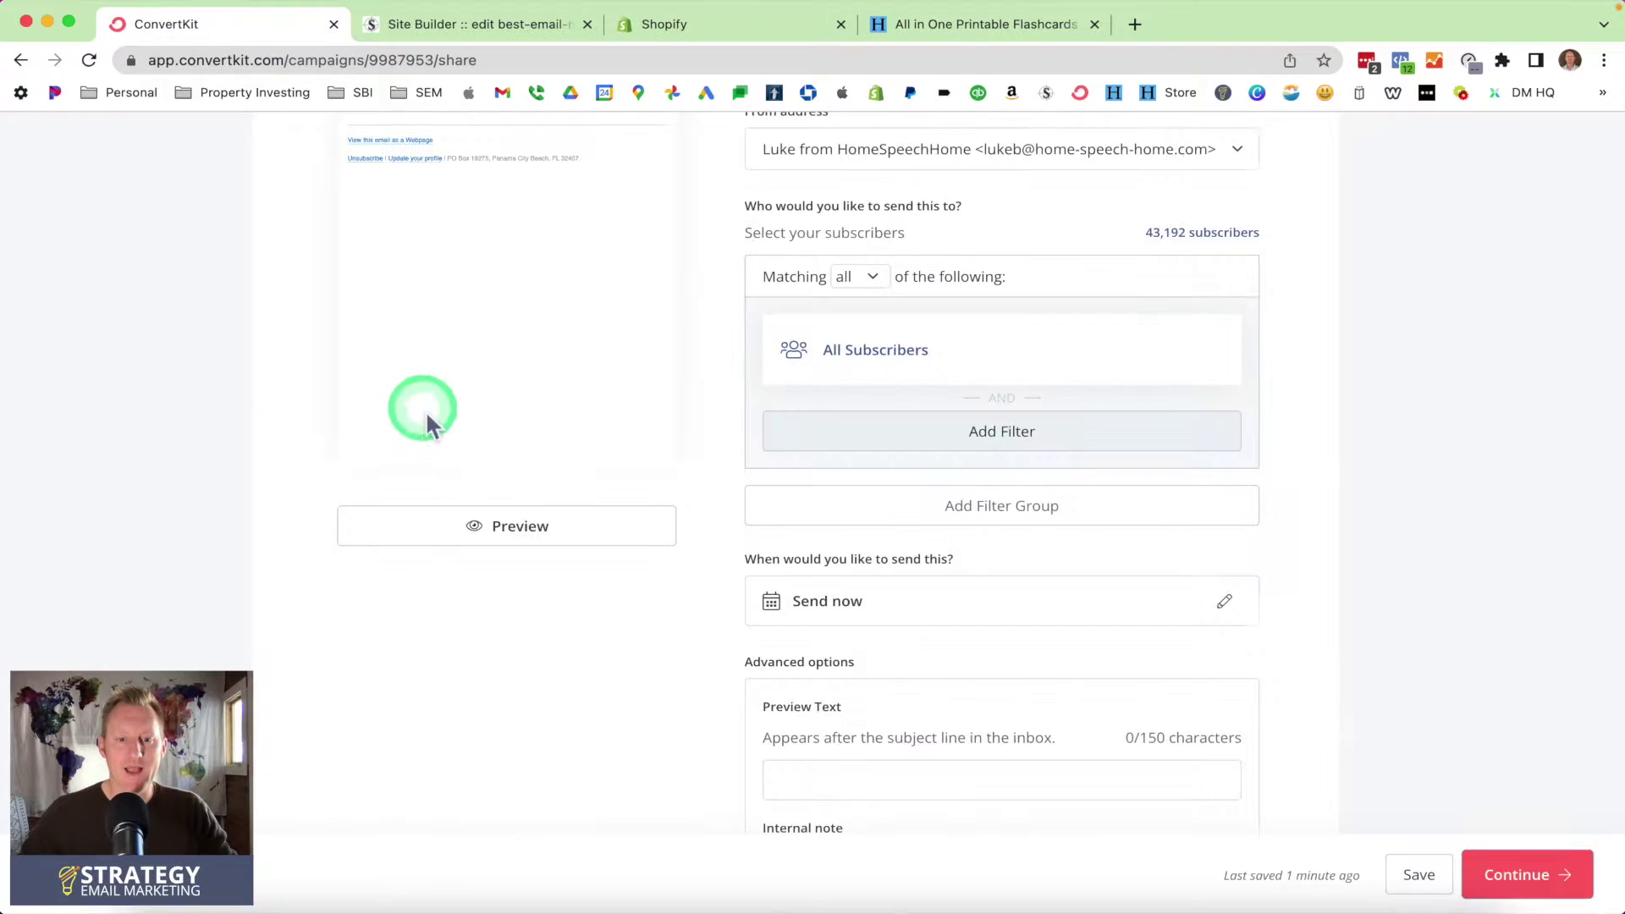
{"action": "left_click", "coordinate": [557, 435]}
{"action": "scroll", "coordinate": [565, 448], "scroll_direction": "up", "scroll_amount": 4}
{"action": "scroll", "coordinate": [565, 447], "scroll_direction": "down", "scroll_amount": 1}
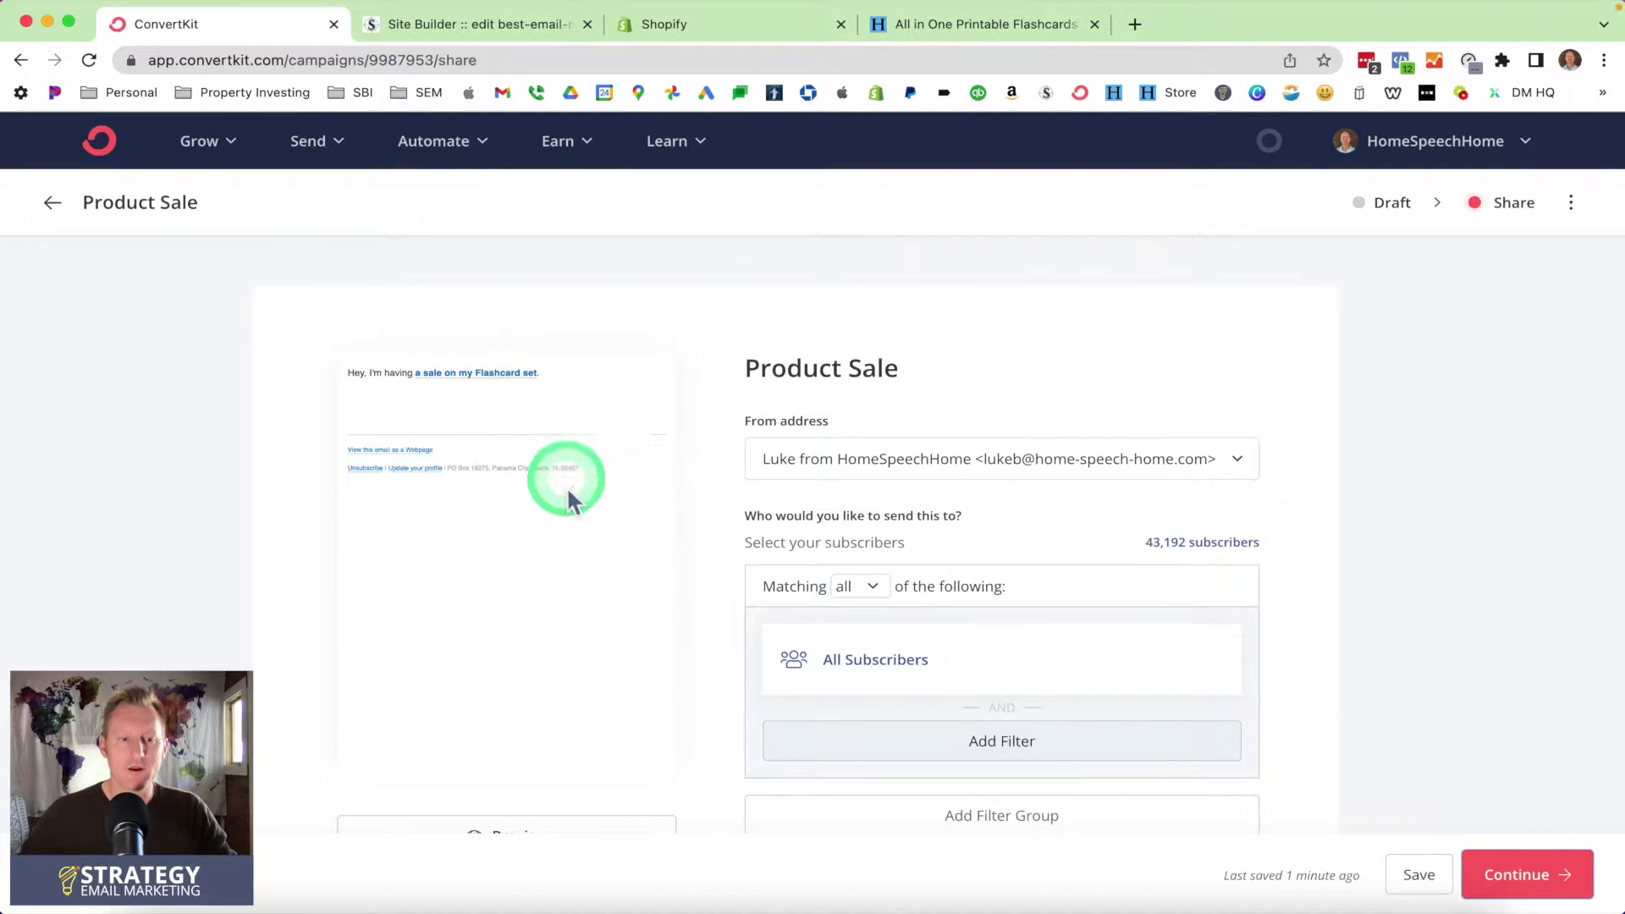
Open Subscribers from the Grow menu in a new tab and scroll to the Tags list
{"action": "left_click", "coordinate": [225, 152]}
{"action": "right_click", "coordinate": [283, 237]}
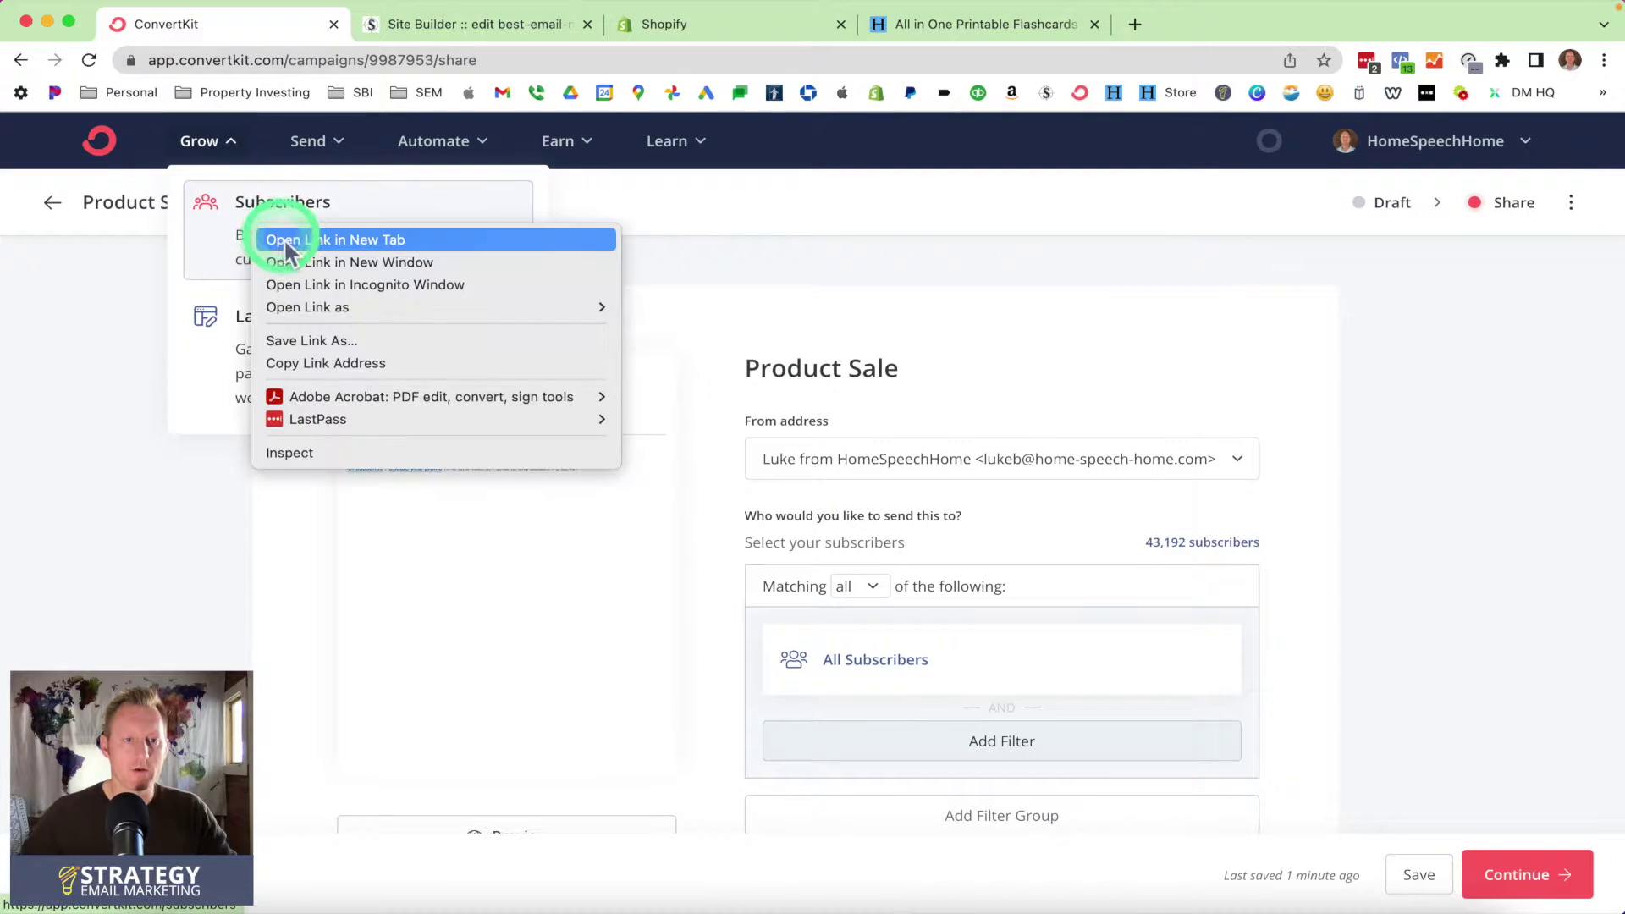
{"action": "left_click", "coordinate": [292, 241]}
{"action": "left_click", "coordinate": [421, 27]}
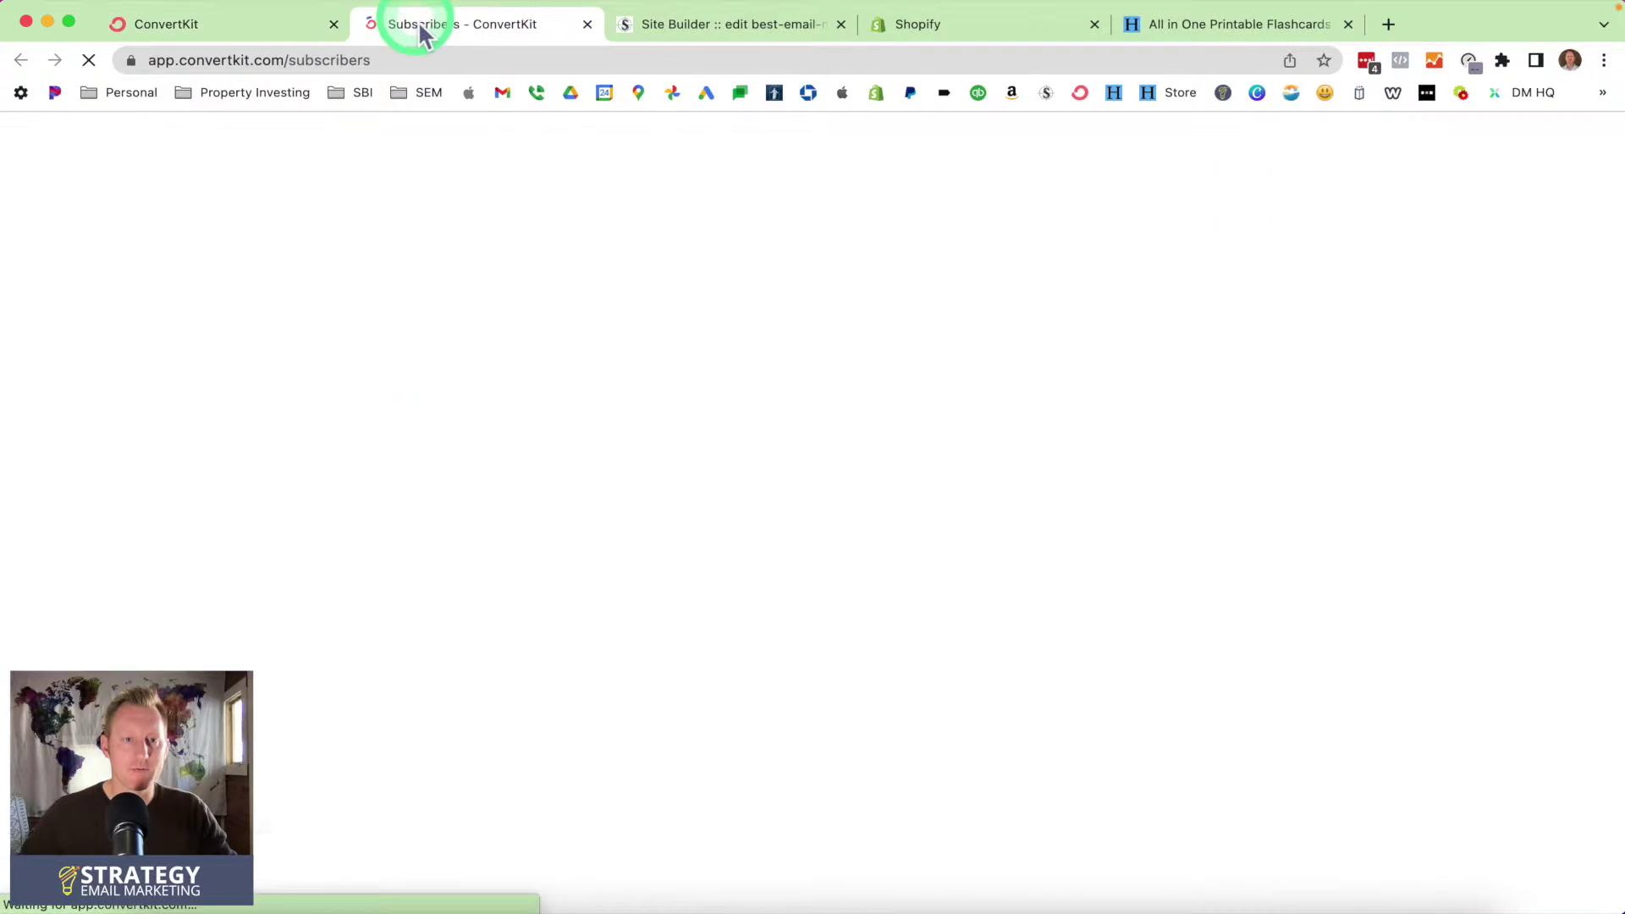
{"action": "scroll", "coordinate": [1307, 635], "scroll_direction": "down", "scroll_amount": 10}
{"action": "scroll", "coordinate": [1325, 651], "scroll_direction": "down", "scroll_amount": 15}
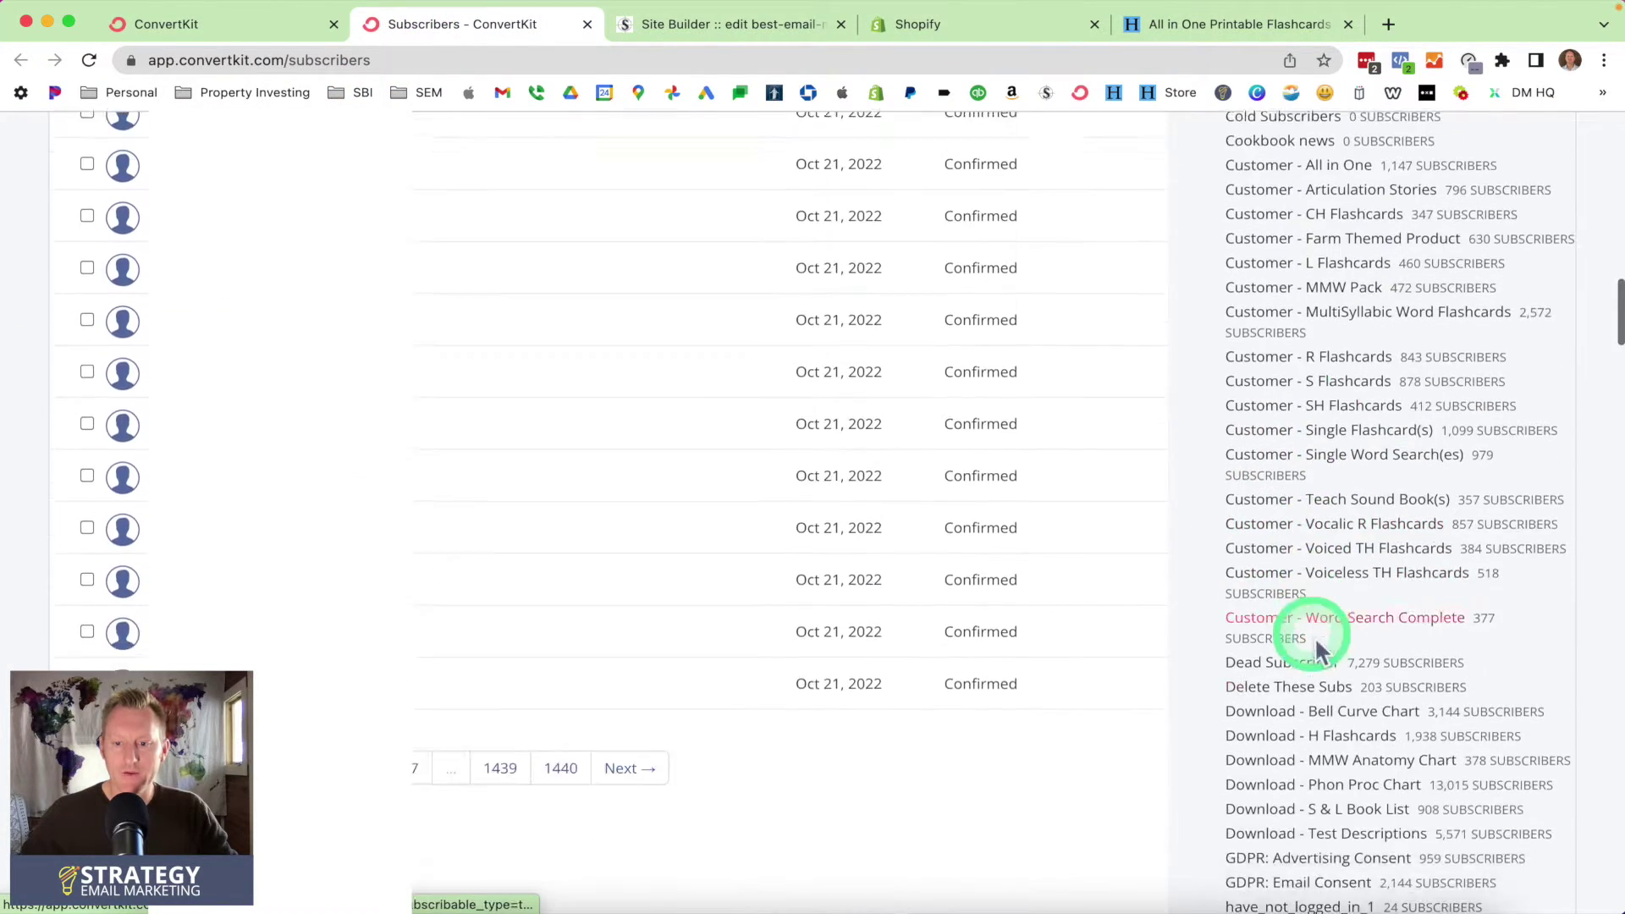
{"action": "scroll", "coordinate": [1326, 652], "scroll_direction": "down", "scroll_amount": 8}
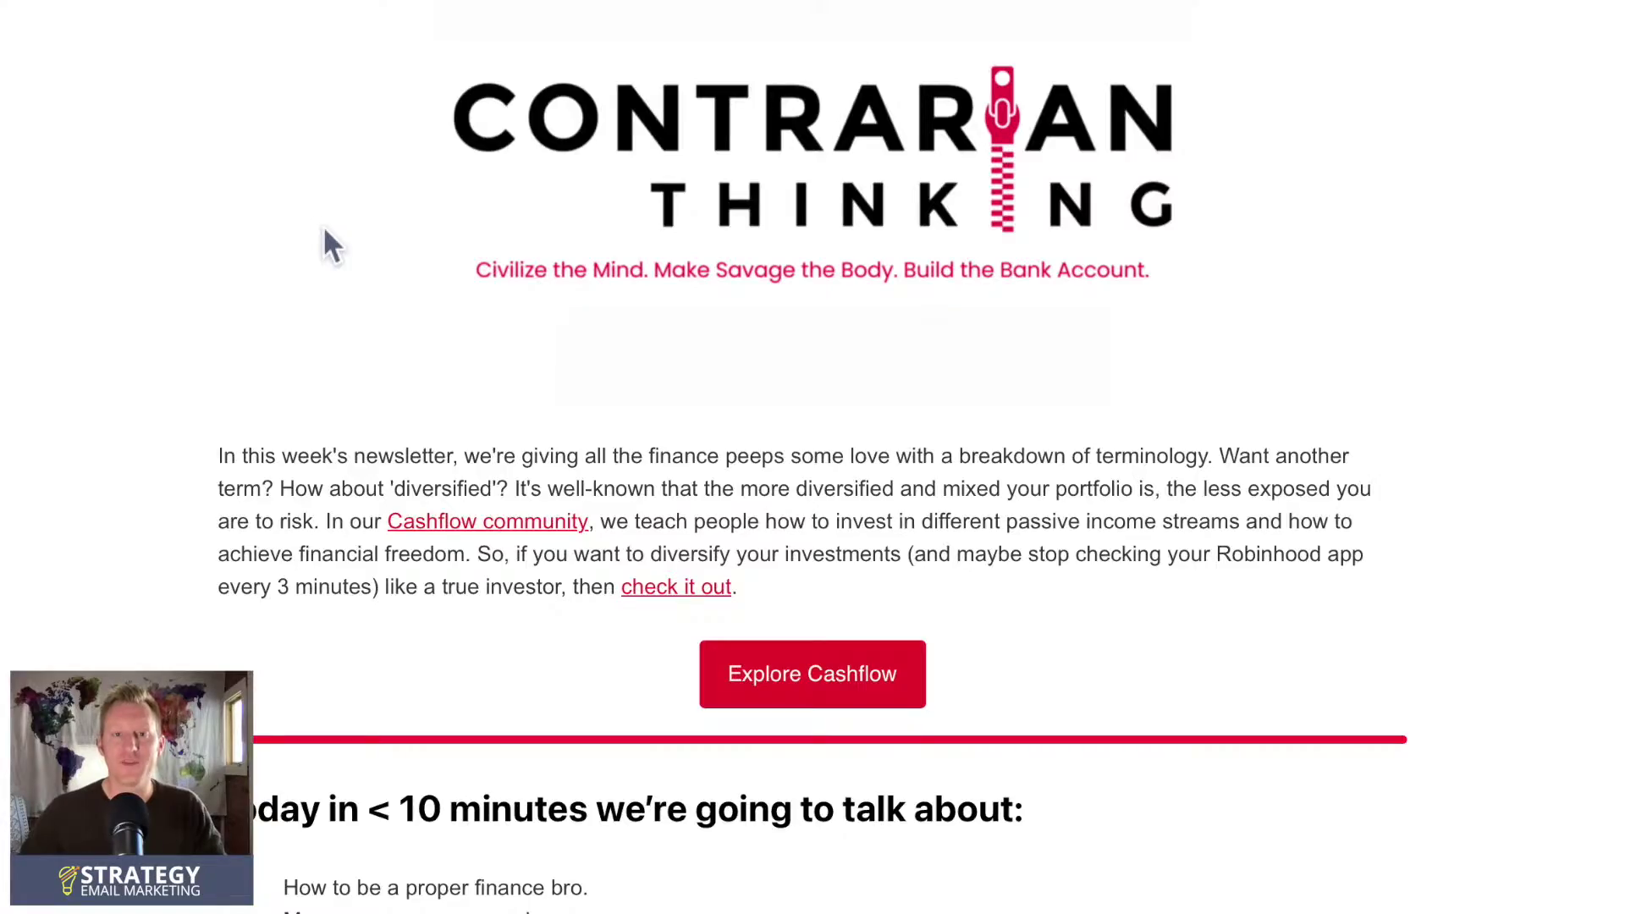
{"action": "scroll", "coordinate": [325, 228], "scroll_direction": "down", "scroll_amount": 15}
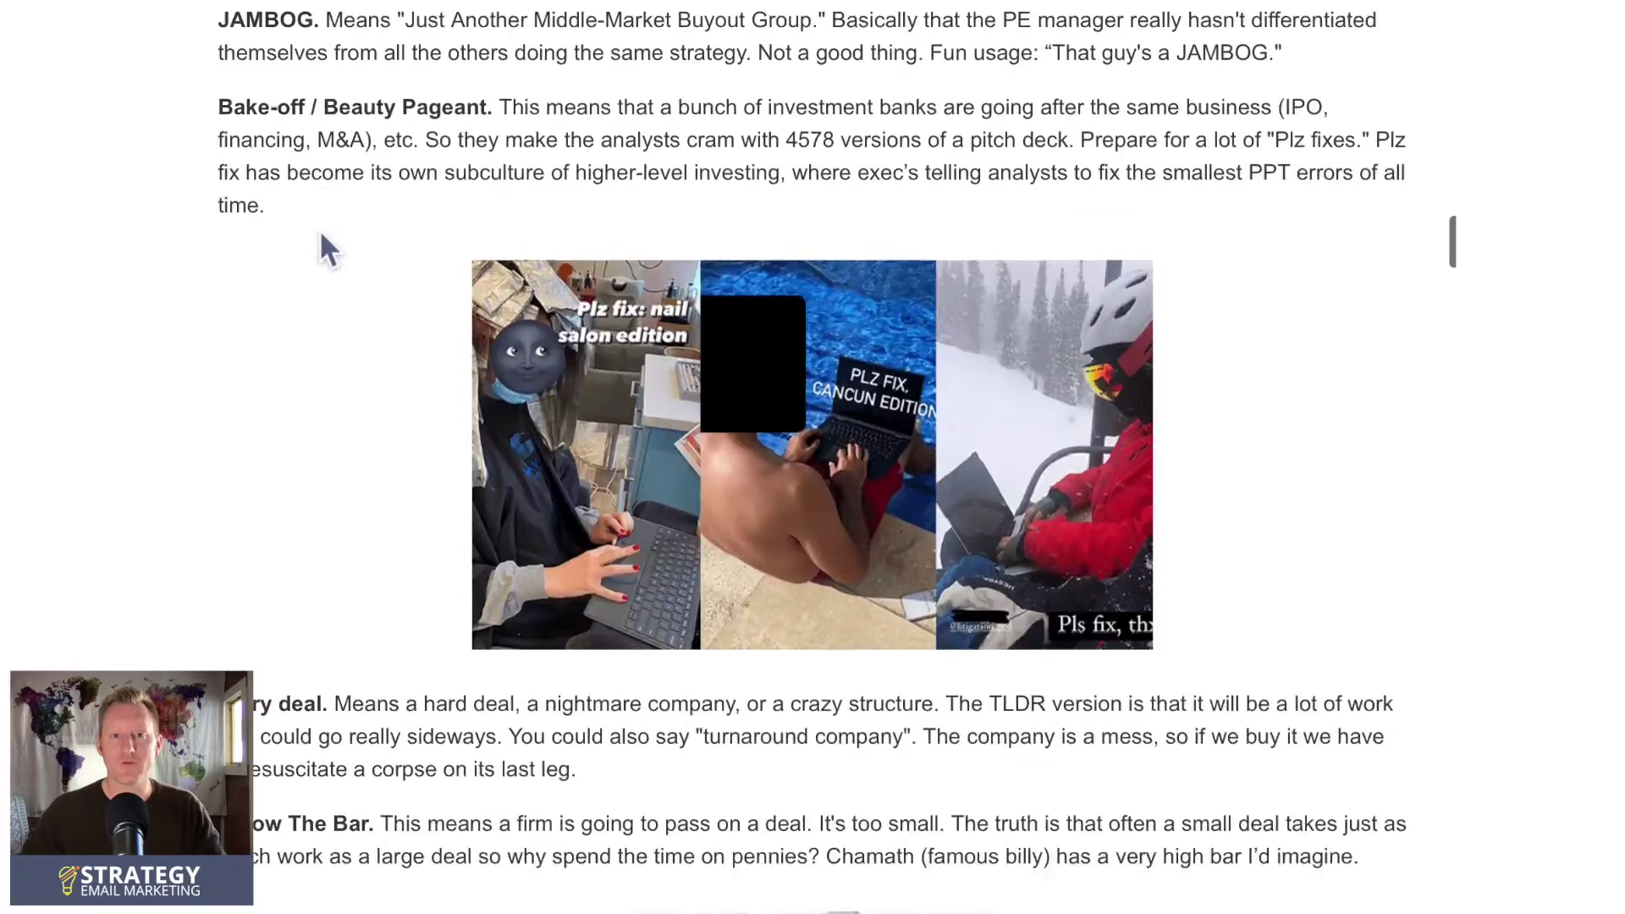
{"action": "scroll", "coordinate": [325, 240], "scroll_direction": "down", "scroll_amount": 20}
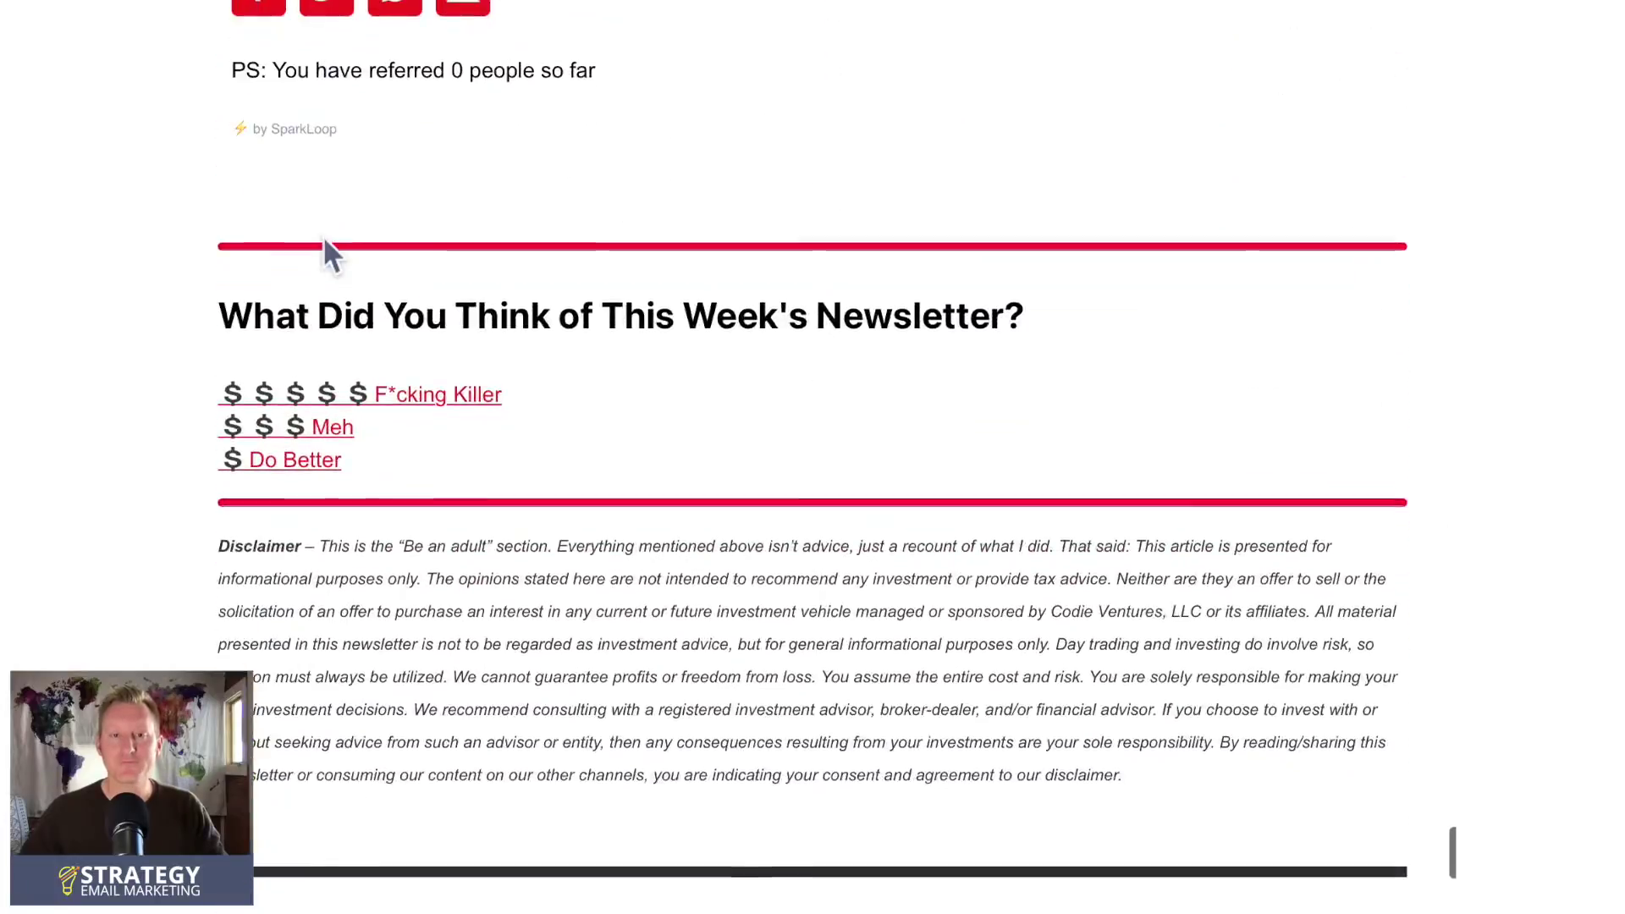
{"action": "left_click_drag", "start_coordinate": [217, 299], "coordinate": [415, 461]}
{"action": "left_click", "coordinate": [403, 430]}
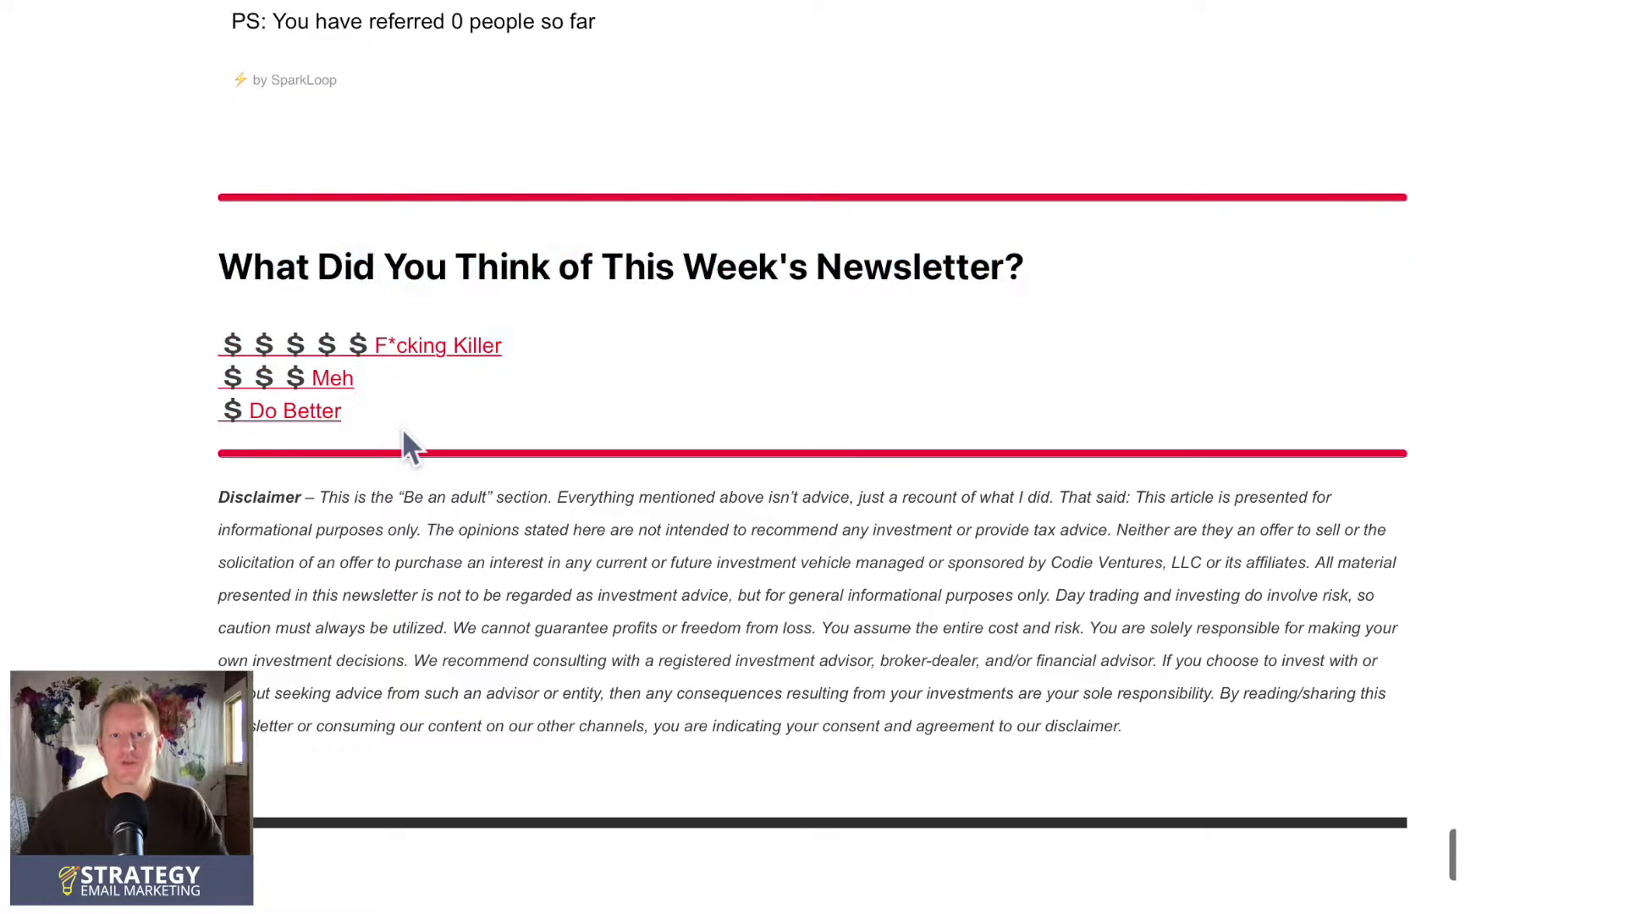